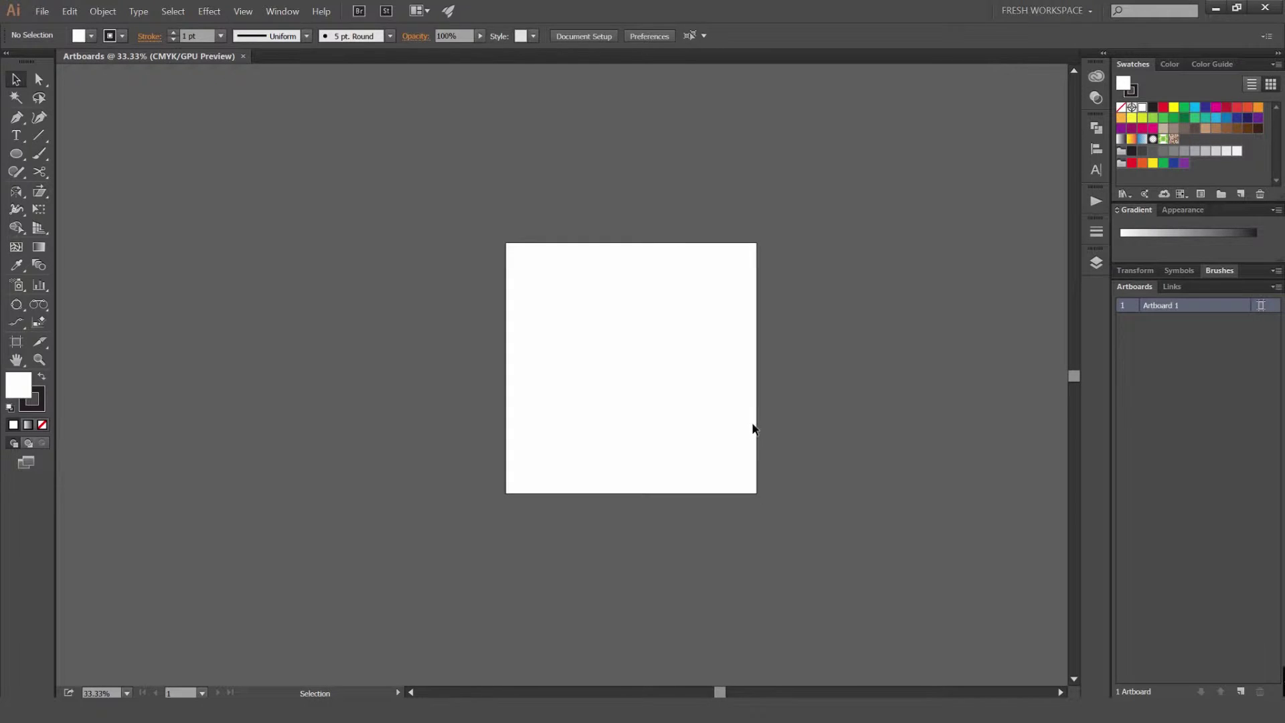
Examine how the single artboard sits within the full canvas area and at close range
{"action": "key", "text": "v"}
{"action": "scroll", "coordinate": [872, 404], "scroll_direction": "right", "scroll_amount": 3}
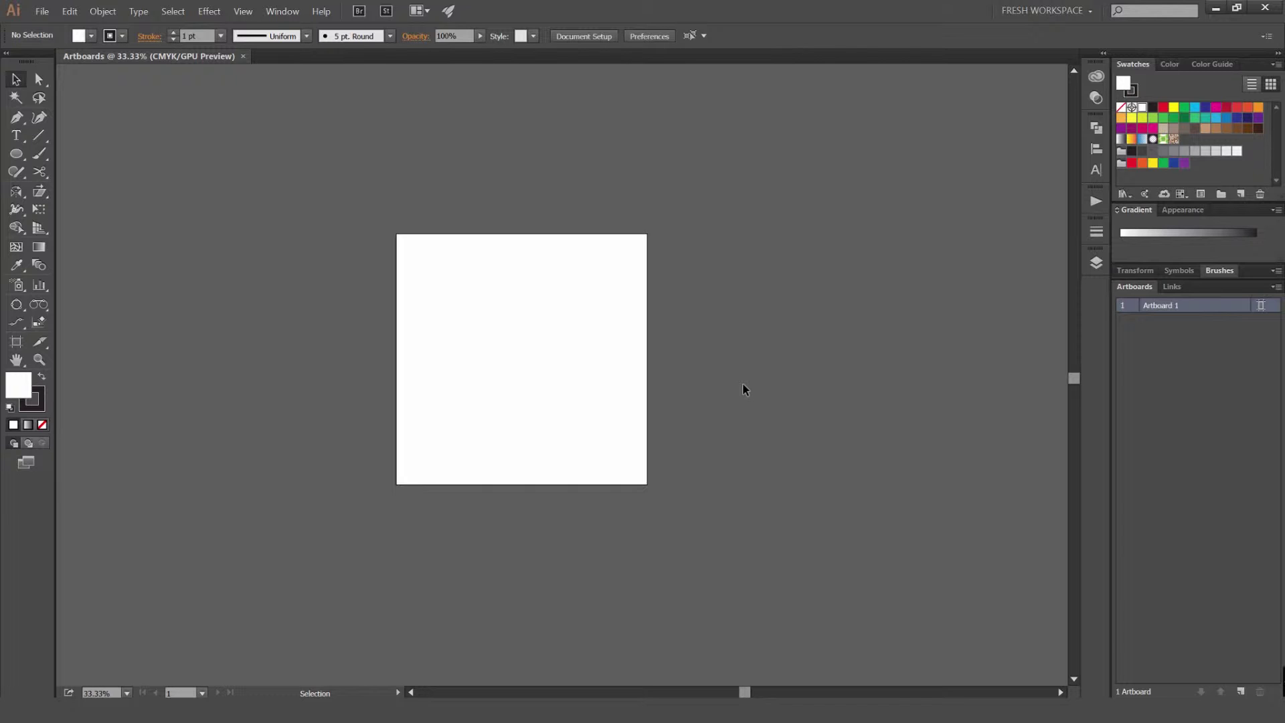
{"action": "key", "text": "ctrl+minus"}
{"action": "key", "text": "ctrl+minus"}
{"action": "key", "text": "ctrl+minus"}
{"action": "key", "text": "ctrl+minus"}
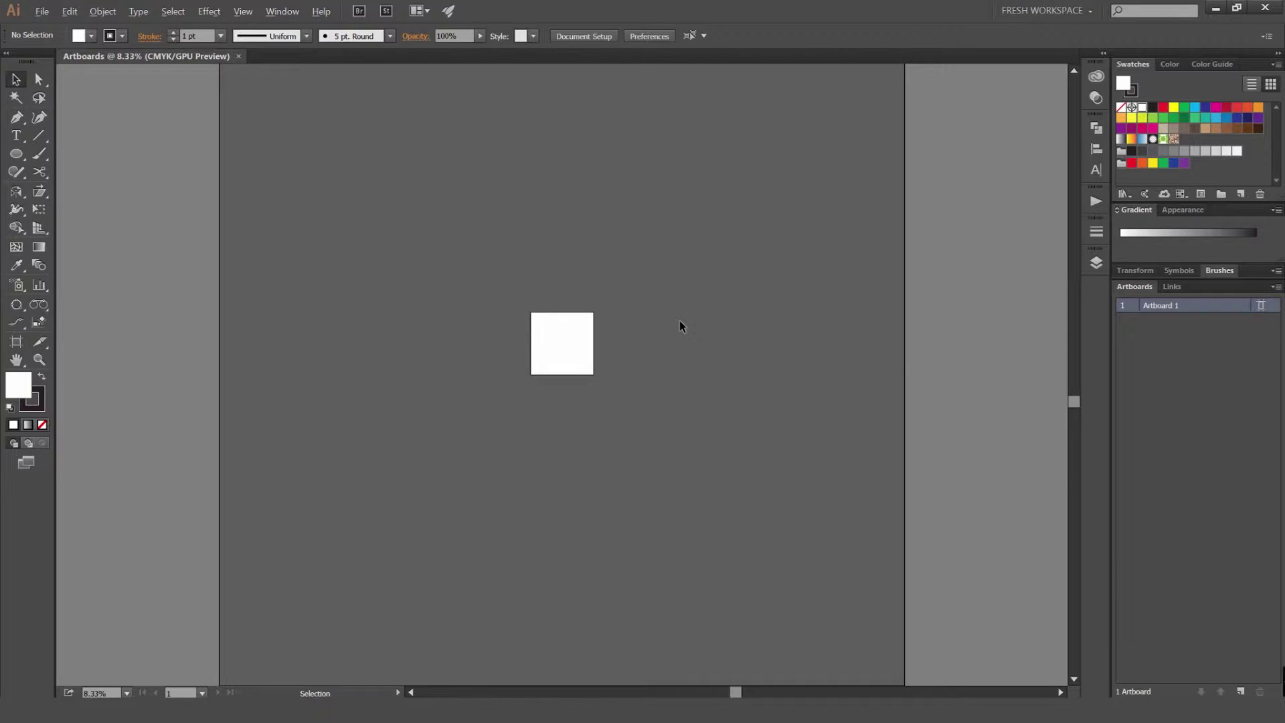
{"action": "key", "text": "ctrl+minus"}
{"action": "key", "text": "ctrl+minus"}
{"action": "key", "text": "ctrl+plus"}
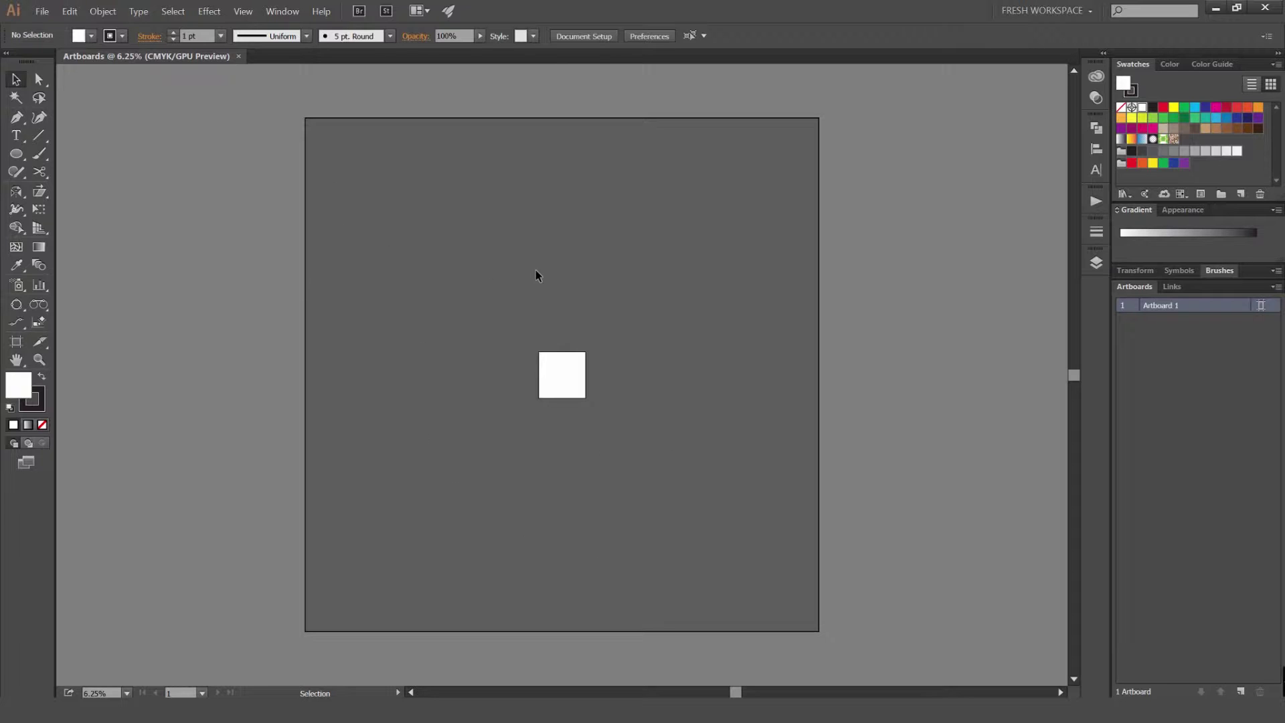
{"action": "scroll", "coordinate": [561, 433], "scroll_direction": "up", "scroll_amount": 1}
{"action": "scroll", "coordinate": [561, 433], "scroll_direction": "up", "scroll_amount": 5}
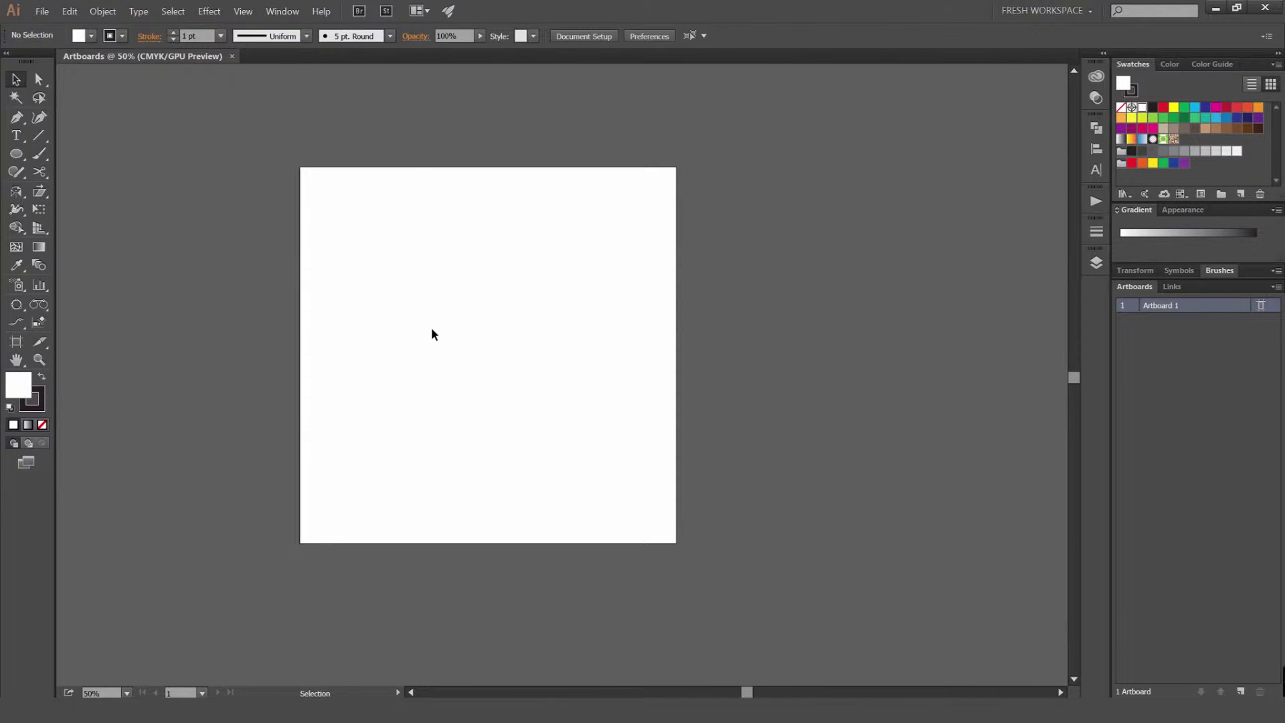
Activate the Artboard tool and apply the A4 size preset to the artboard
{"action": "left_click", "coordinate": [17, 342]}
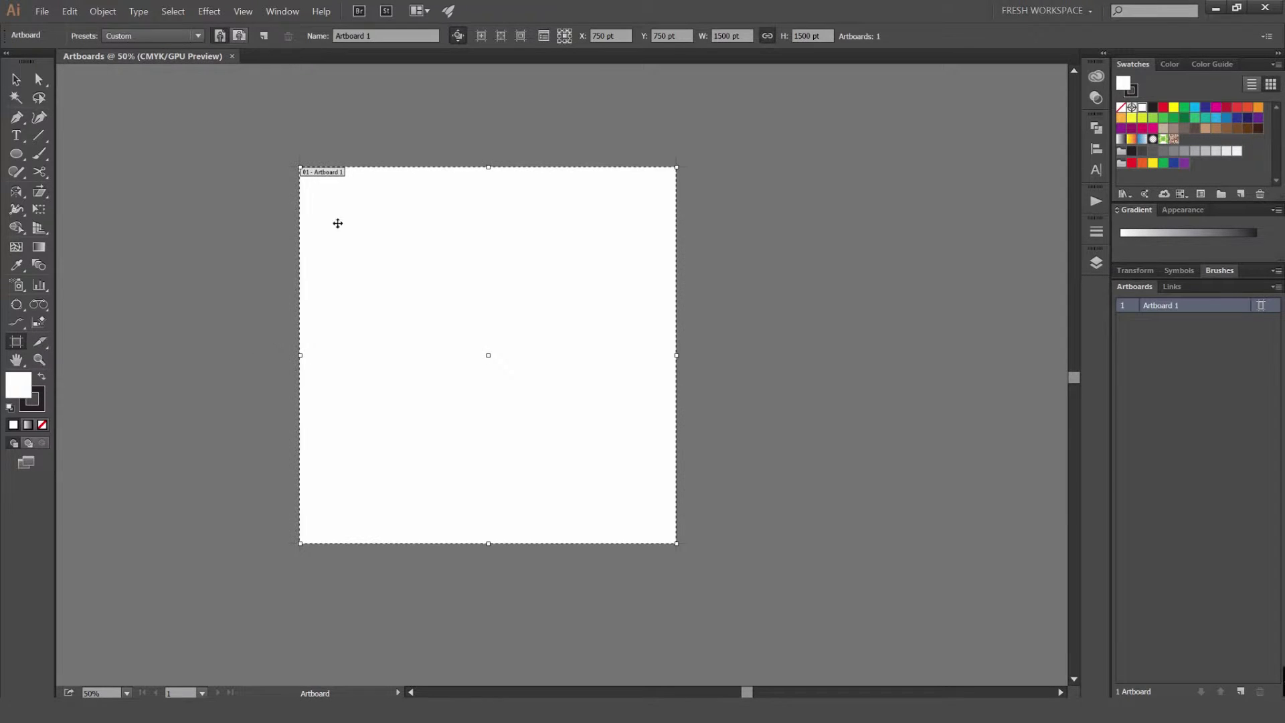
{"action": "left_click_drag", "start_coordinate": [410, 183], "coordinate": [529, 154]}
{"action": "scroll", "coordinate": [542, 193], "scroll_direction": "up", "scroll_amount": 1}
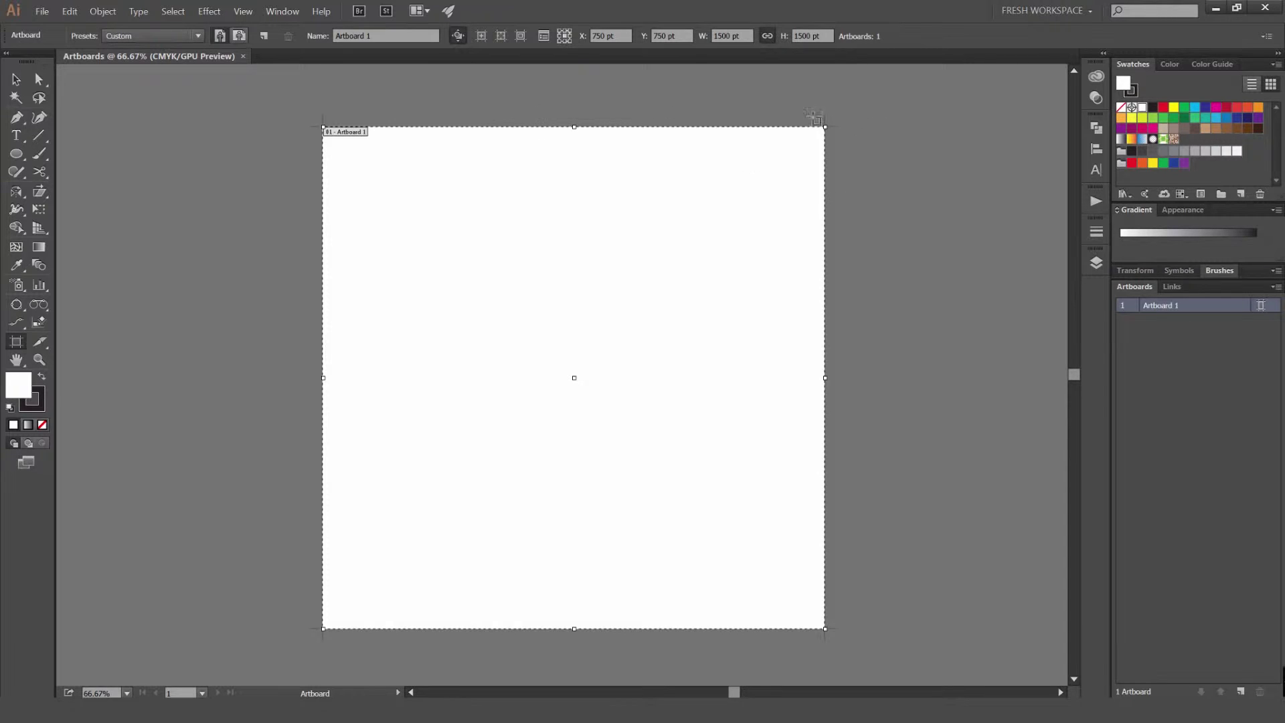
{"action": "key", "text": "alt"}
{"action": "left_click_drag", "start_coordinate": [695, 259], "coordinate": [645, 252]}
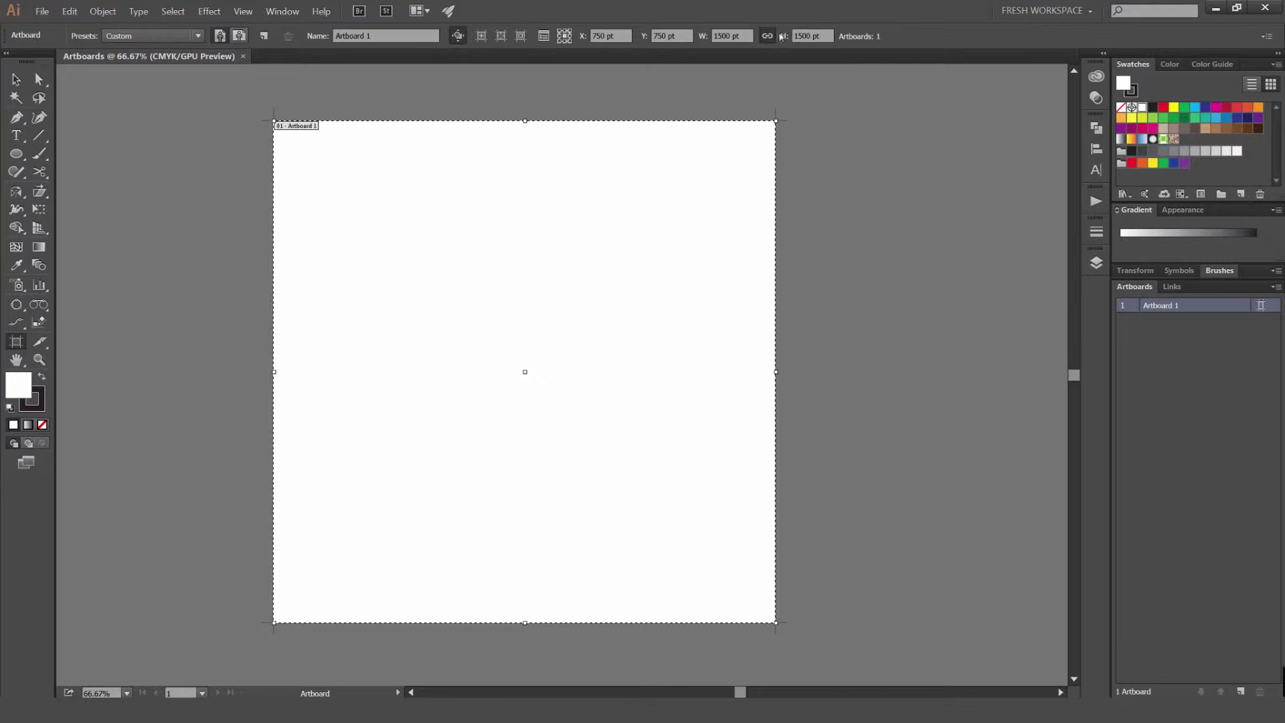
{"action": "left_click", "coordinate": [124, 39]}
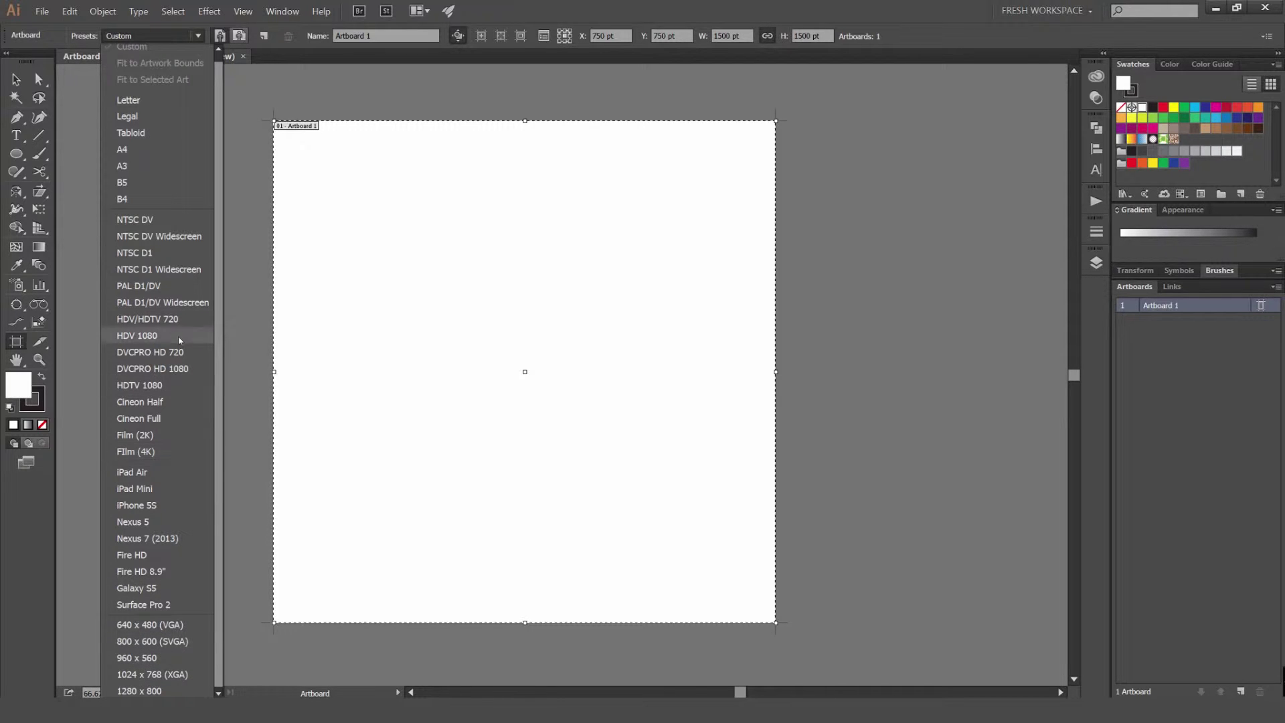
{"action": "left_click", "coordinate": [176, 149]}
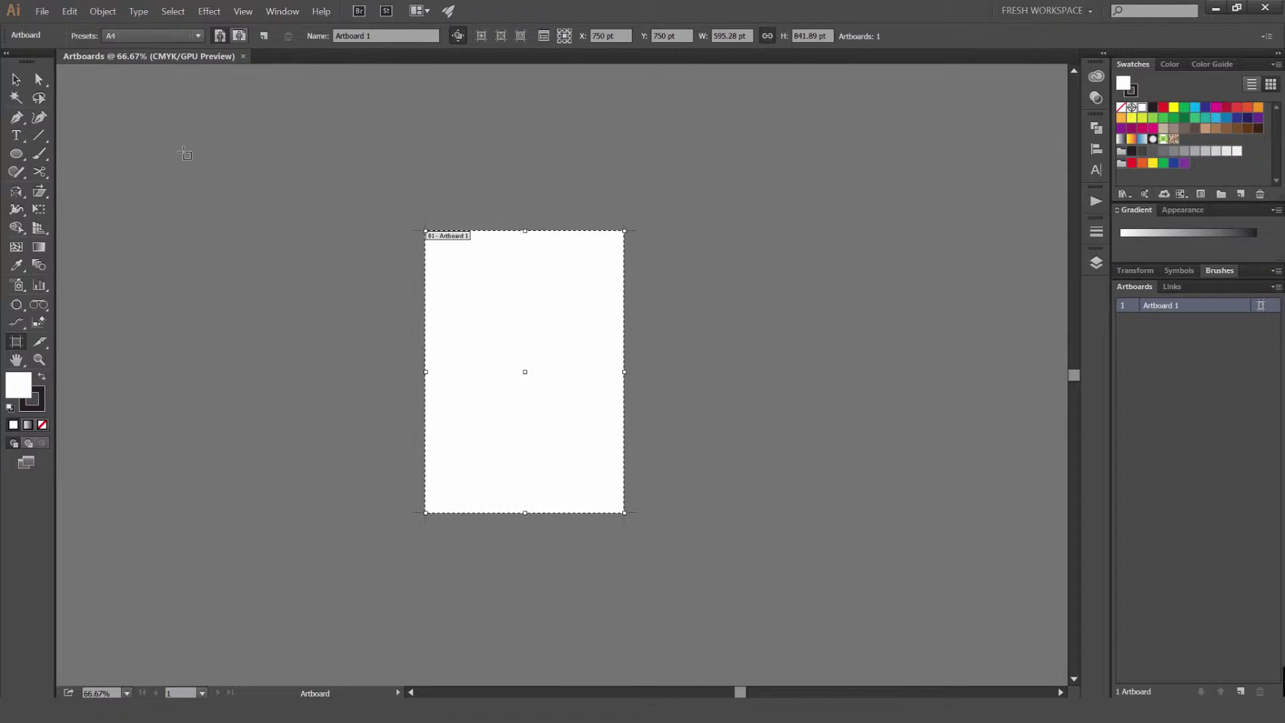
Inspect the A4 artboard at close range and leave artboard editing
{"action": "key", "text": "space"}
{"action": "left_click_drag", "start_coordinate": [532, 347], "coordinate": [551, 283]}
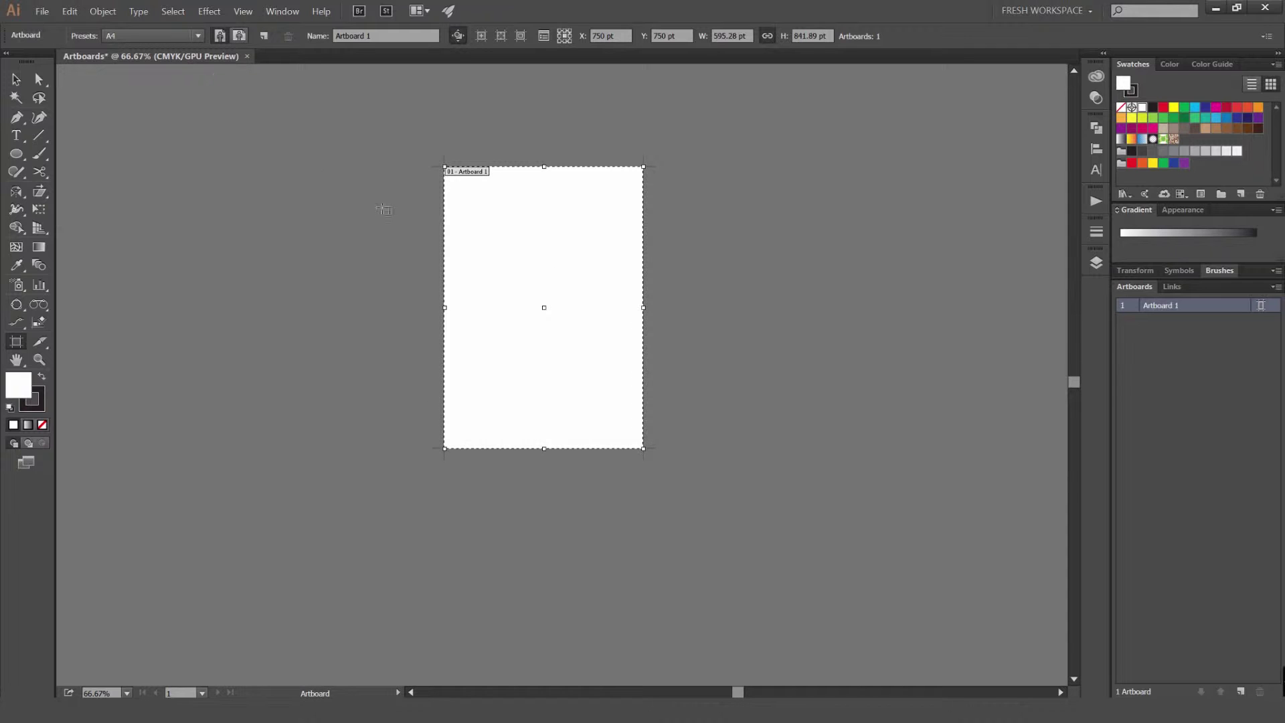
{"action": "scroll", "coordinate": [553, 241], "scroll_direction": "up", "scroll_amount": 1}
{"action": "key", "text": "space"}
{"action": "left_click_drag", "start_coordinate": [680, 309], "coordinate": [673, 301]}
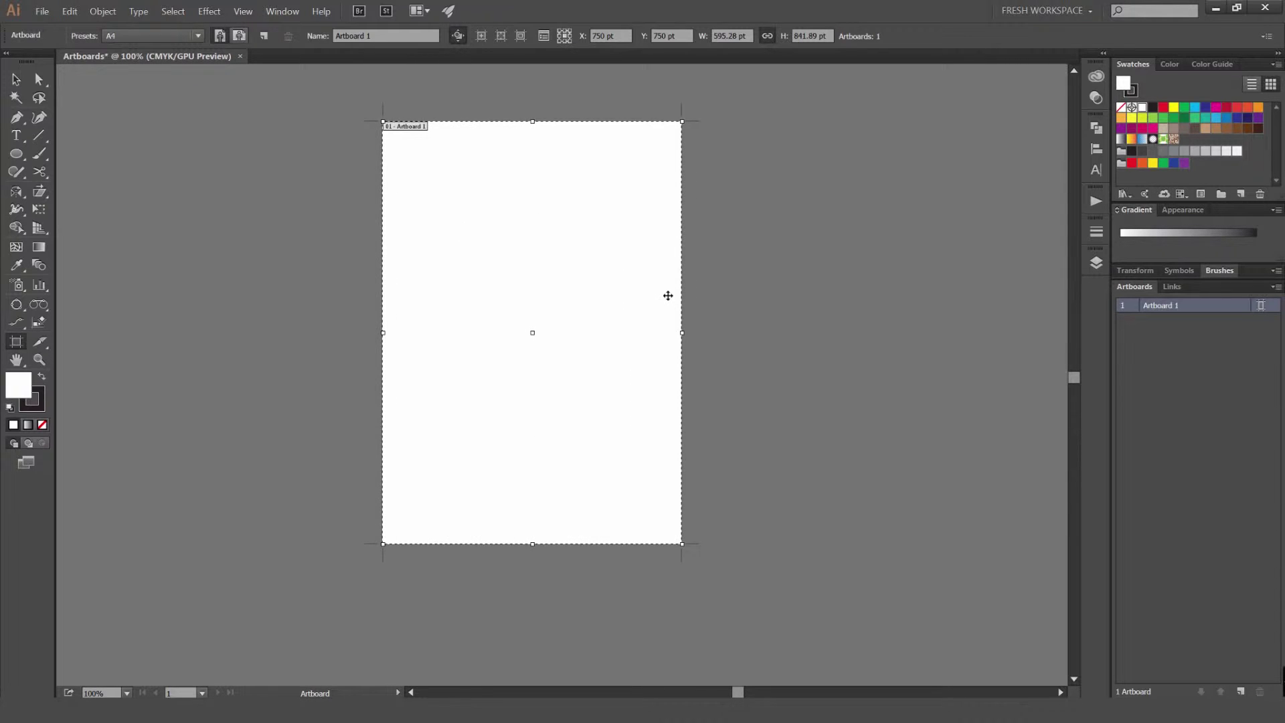
{"action": "scroll", "coordinate": [683, 328], "scroll_direction": "up", "scroll_amount": 1}
{"action": "scroll", "coordinate": [705, 355], "scroll_direction": "down", "scroll_amount": 1}
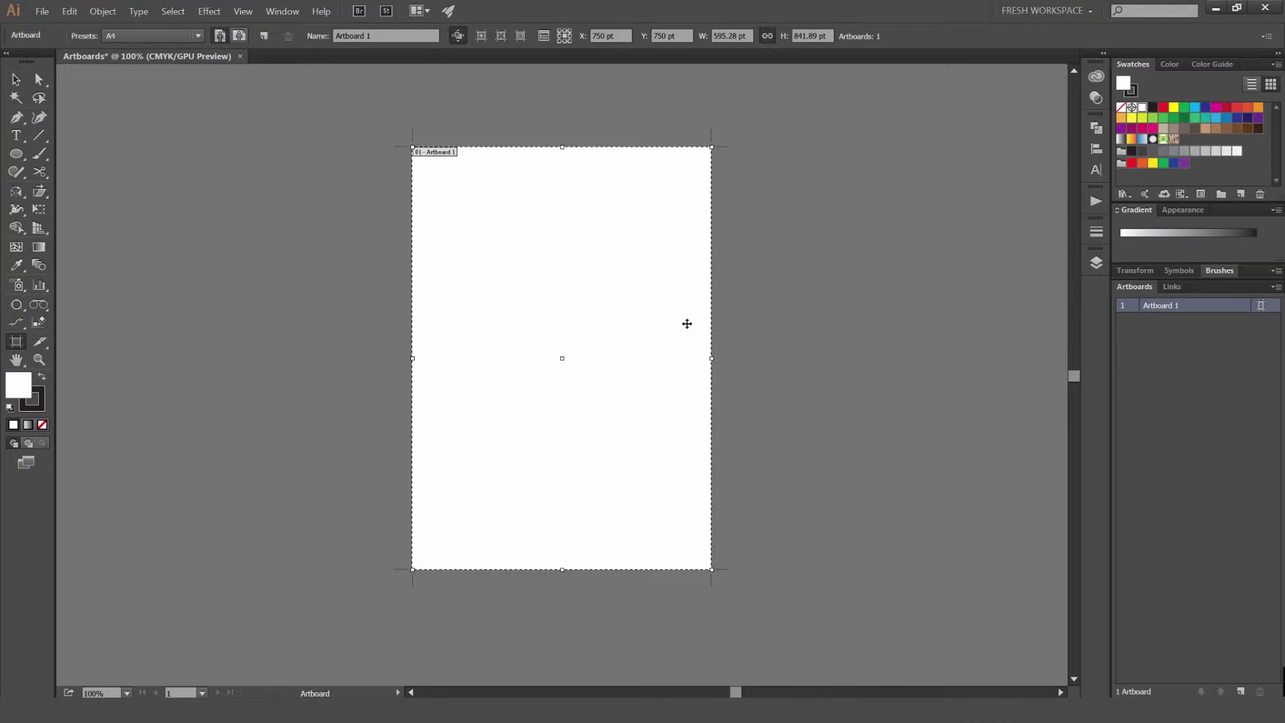
{"action": "key", "text": "Escape"}
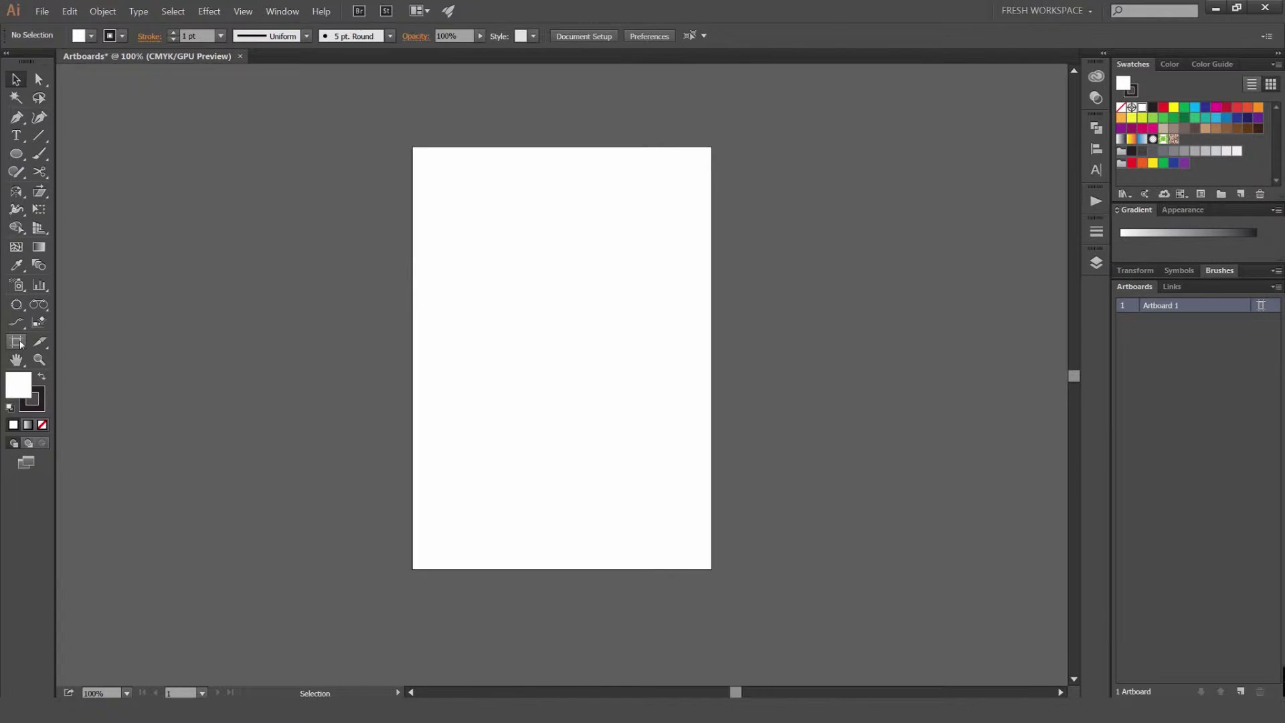
Edit the artboard again and toggle its orientation between portrait and landscape, finishing with landscape
{"action": "left_click", "coordinate": [16, 341]}
{"action": "left_click_drag", "start_coordinate": [412, 199], "coordinate": [382, 200]}
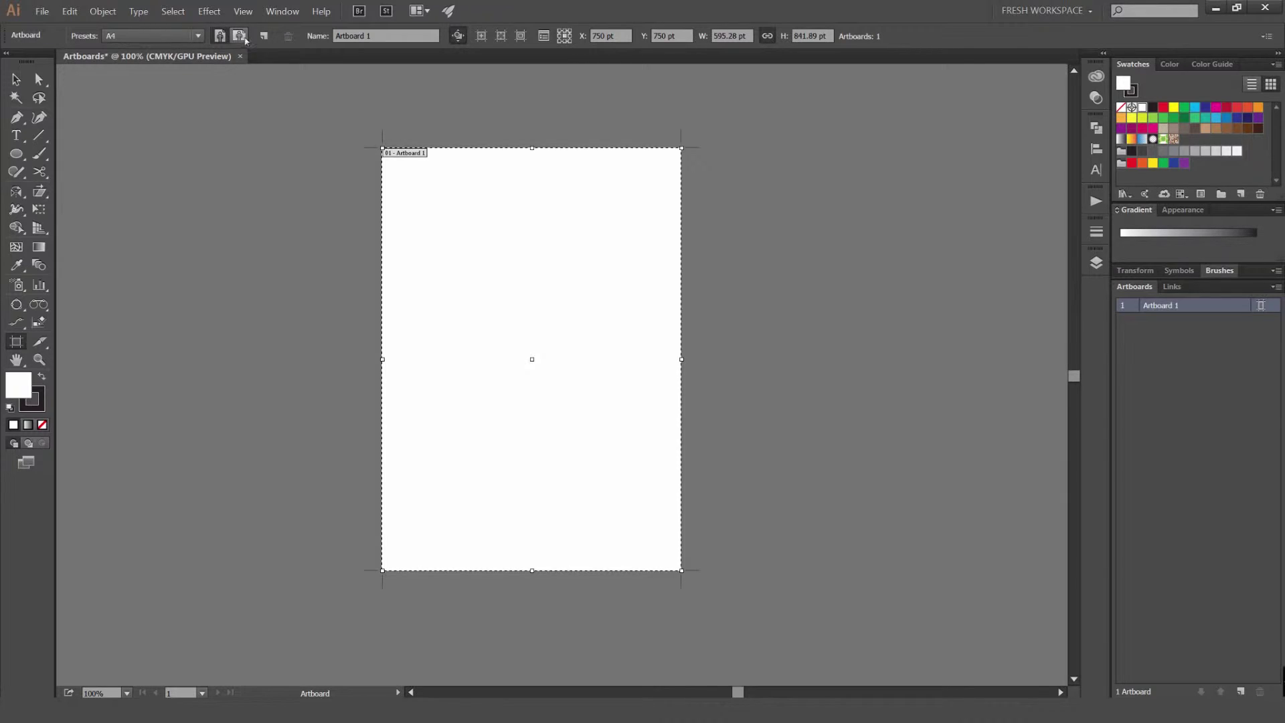
{"action": "left_click", "coordinate": [240, 36]}
{"action": "left_click", "coordinate": [220, 35]}
{"action": "left_click", "coordinate": [239, 37]}
{"action": "left_click", "coordinate": [219, 35]}
{"action": "left_click", "coordinate": [241, 38]}
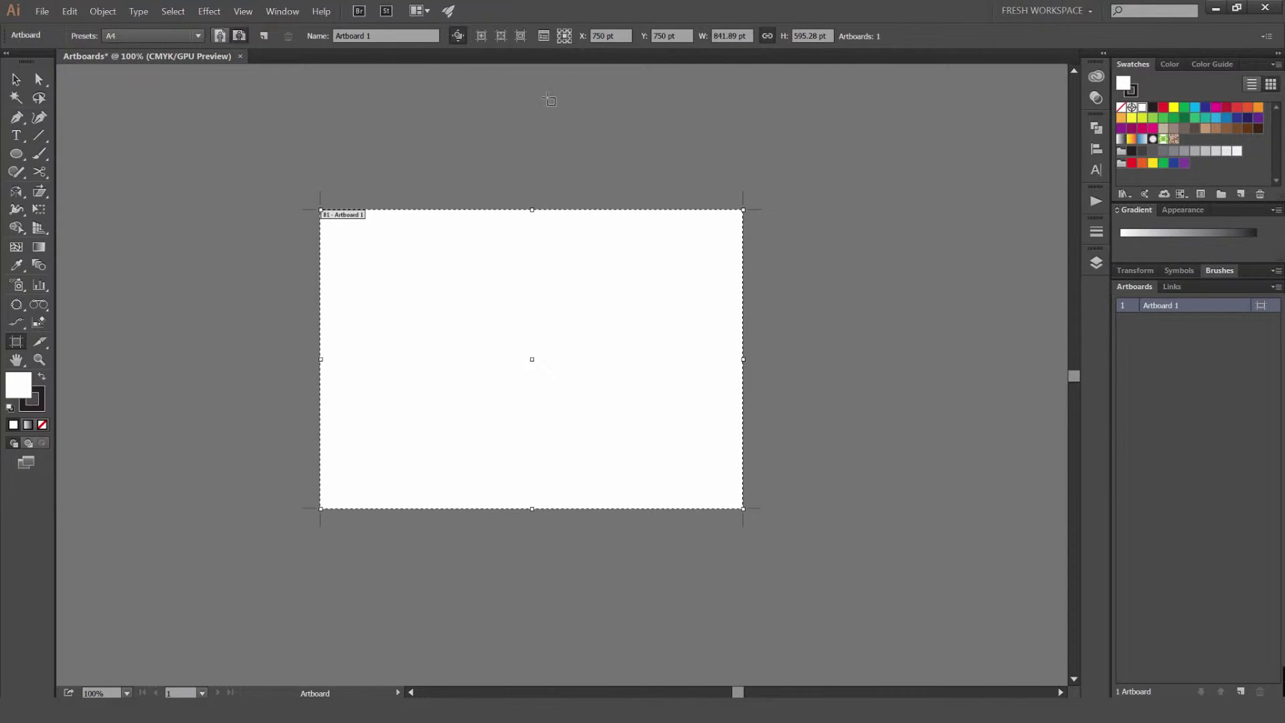
Rename the artboard as Logo Design and check its name label at close range
{"action": "left_click", "coordinate": [392, 35]}
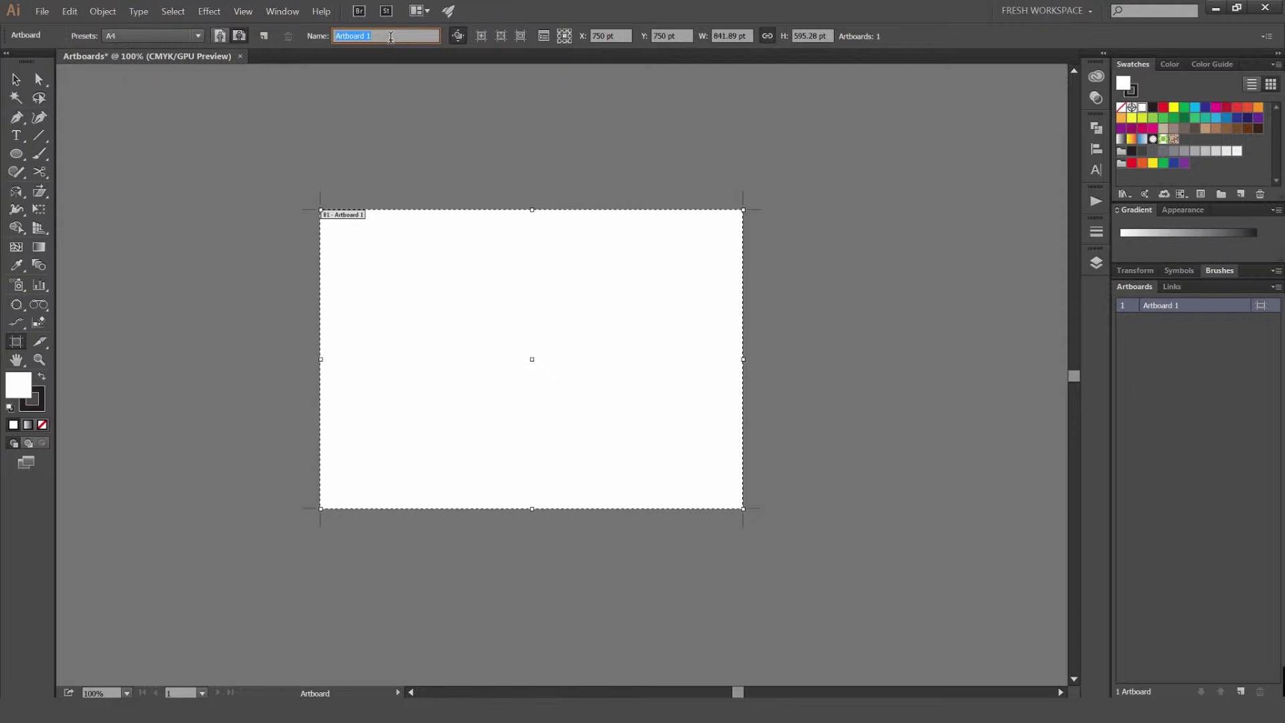
{"action": "type", "text": "LOgo Design"}
{"action": "key", "text": "Return"}
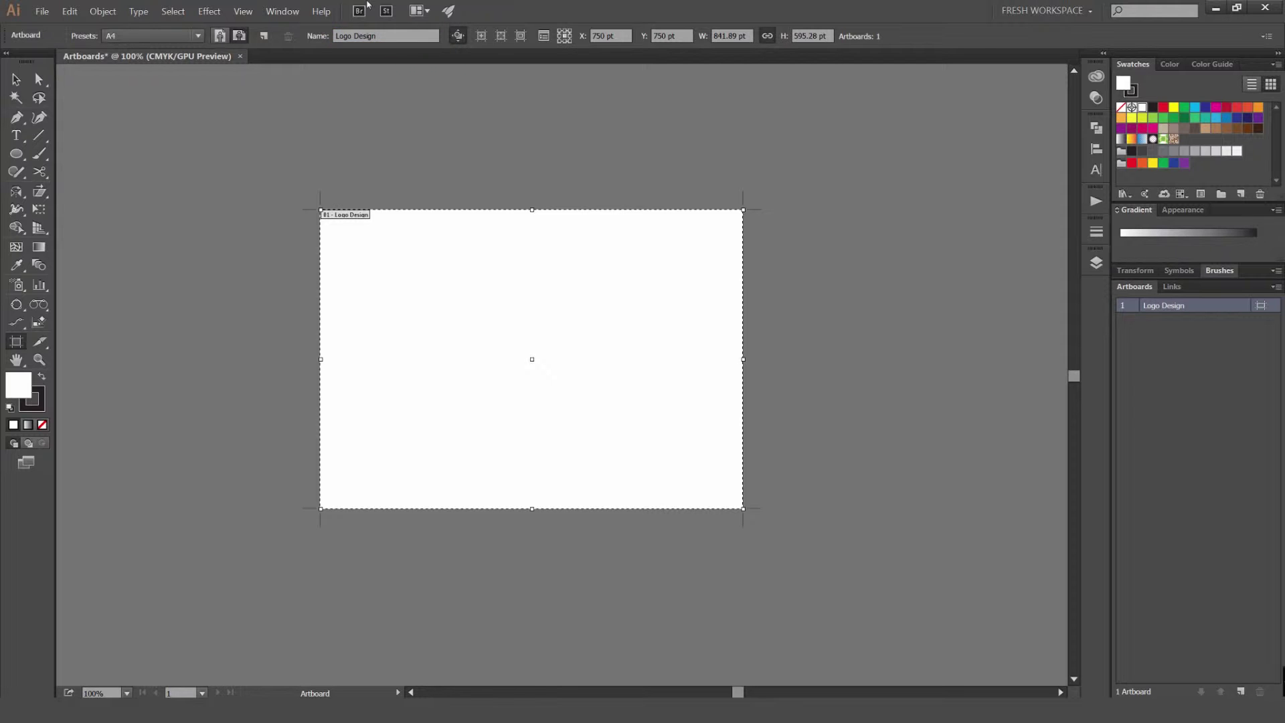
{"action": "scroll", "coordinate": [355, 220], "scroll_direction": "up", "scroll_amount": 1}
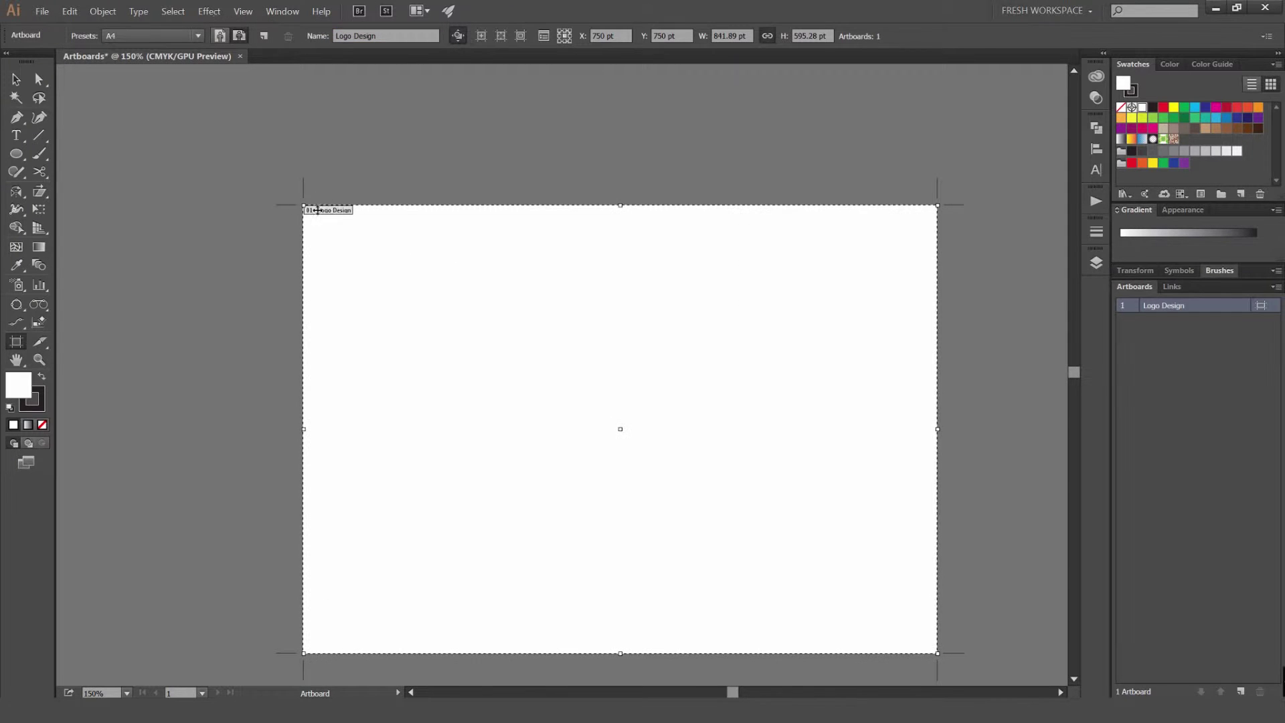
{"action": "left_click_drag", "start_coordinate": [433, 261], "coordinate": [342, 241]}
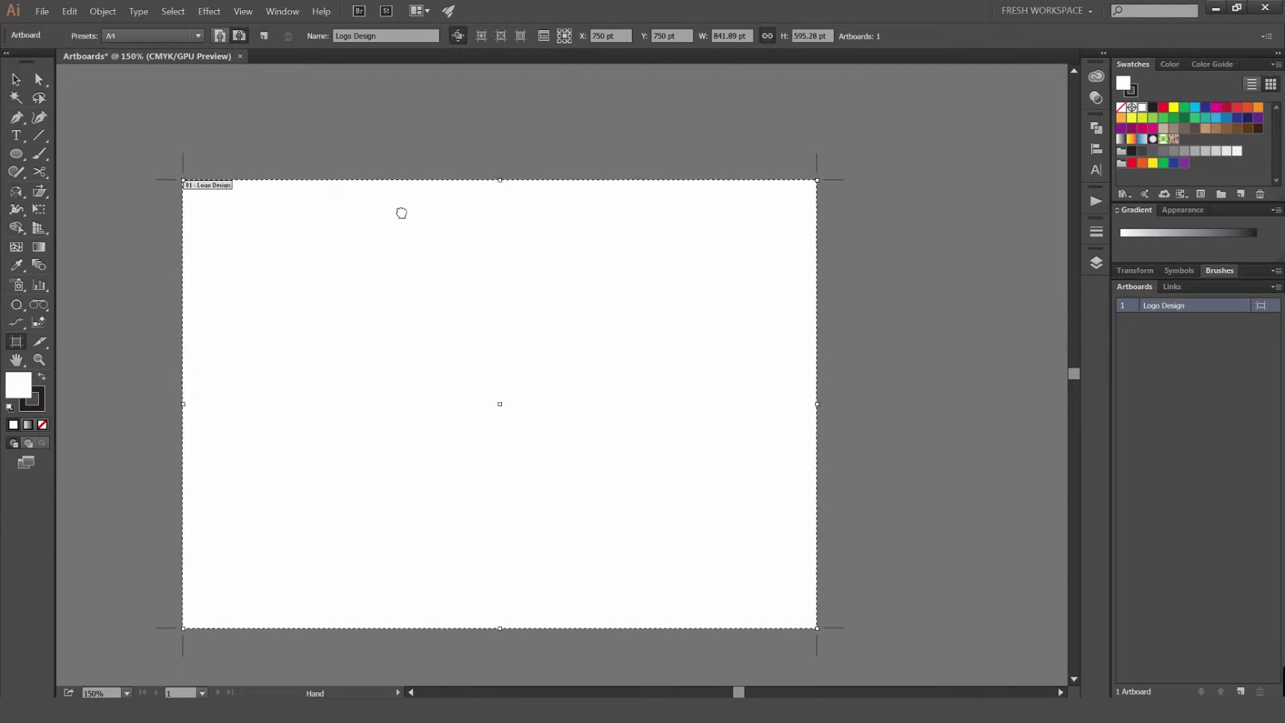
{"action": "left_click_drag", "start_coordinate": [401, 213], "coordinate": [351, 188]}
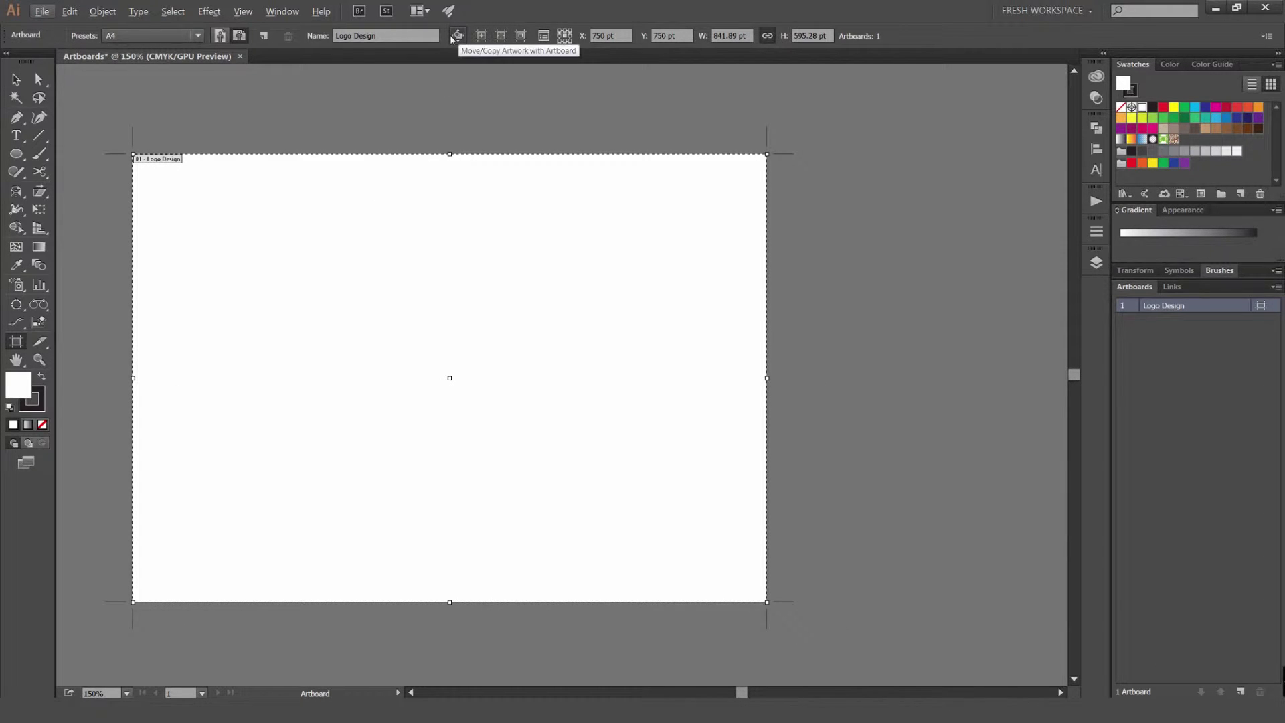
Leave artboard editing and draw an ellipse about 313 by 237 pt on the artboard, filled with green
{"action": "left_click", "coordinate": [459, 41]}
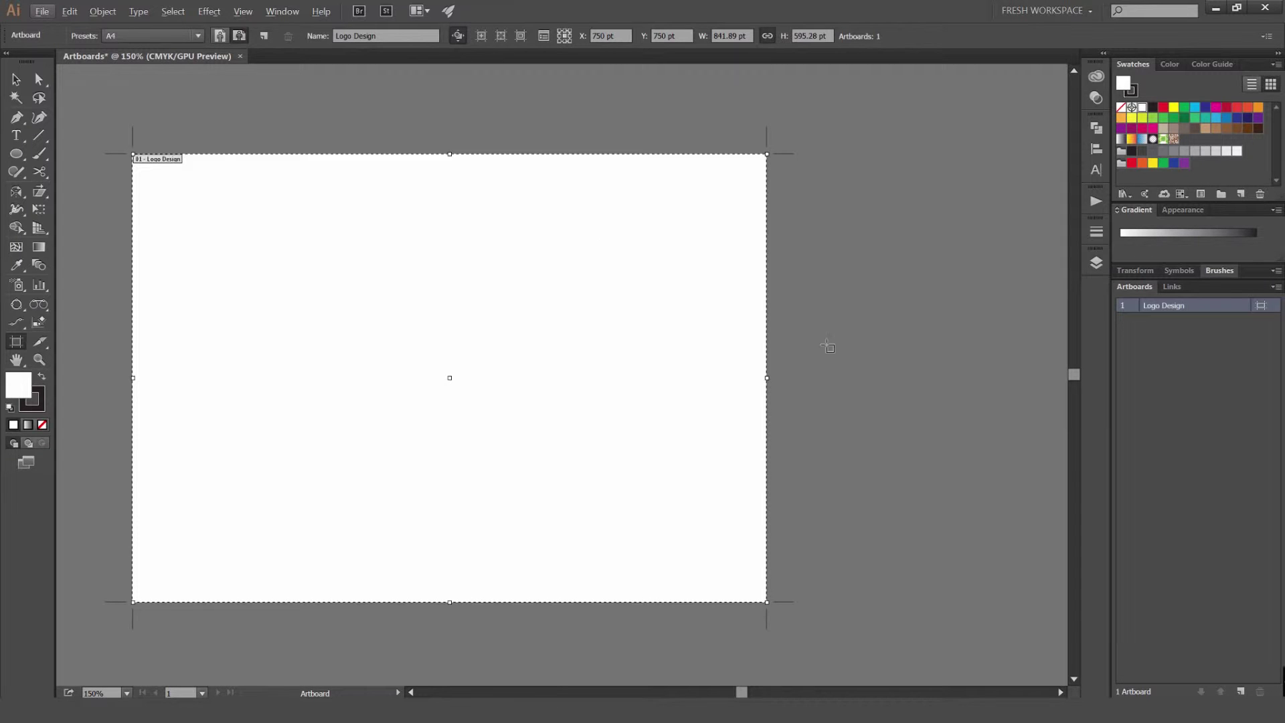
{"action": "key", "text": "v"}
{"action": "key", "text": "Escape"}
{"action": "key", "text": "Escape"}
{"action": "key", "text": "l"}
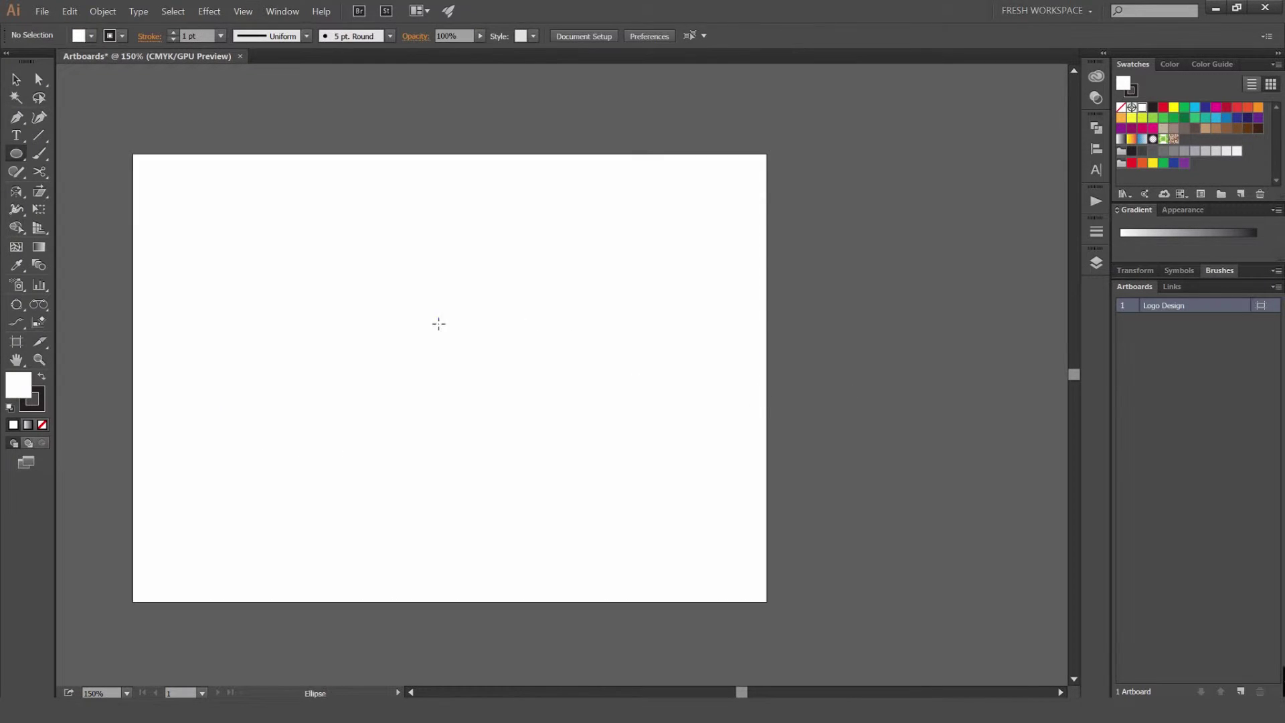
{"action": "left_click_drag", "start_coordinate": [436, 319], "coordinate": [672, 498]}
{"action": "left_click", "coordinate": [1174, 117]}
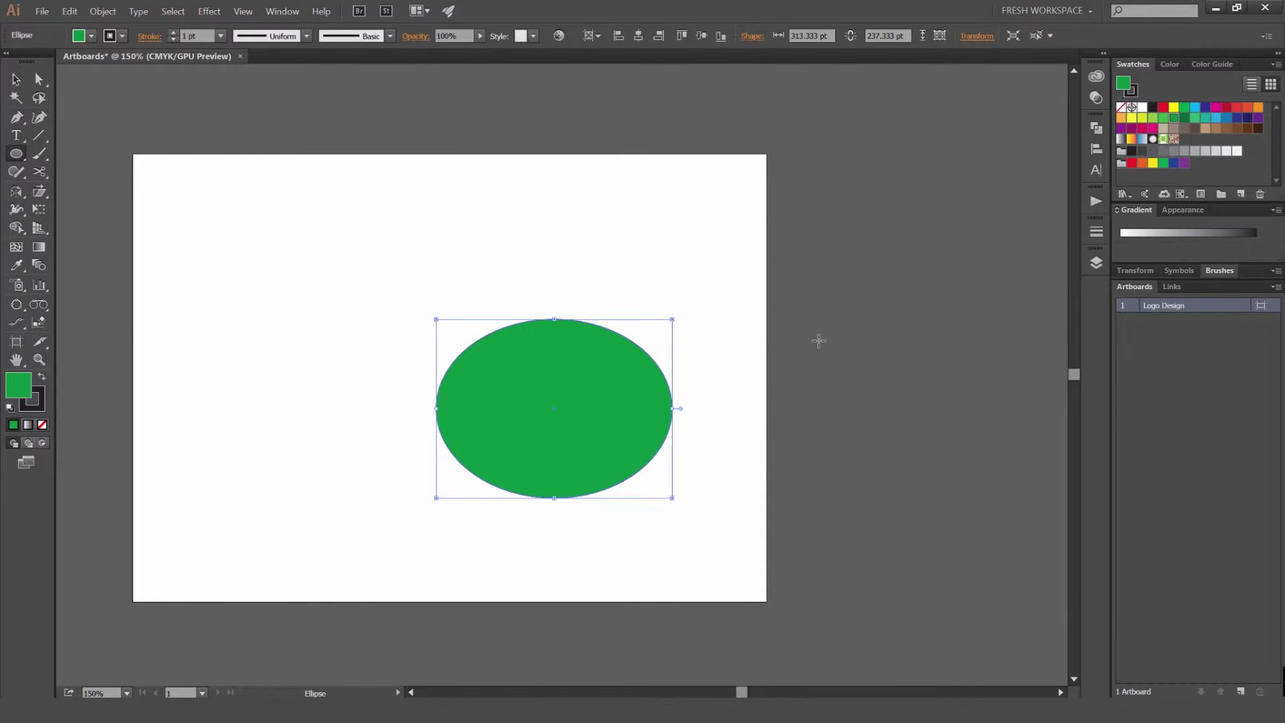
Move the green ellipse to roughly the middle of the artboard and deselect it
{"action": "key", "text": "v"}
{"action": "left_click_drag", "start_coordinate": [535, 348], "coordinate": [408, 225]}
{"action": "left_click", "coordinate": [508, 251]}
Use the Artboard tool to move the artboard around together with its ellipse, ending at about X 1054 pt, Y 706 pt
{"action": "left_click", "coordinate": [16, 343]}
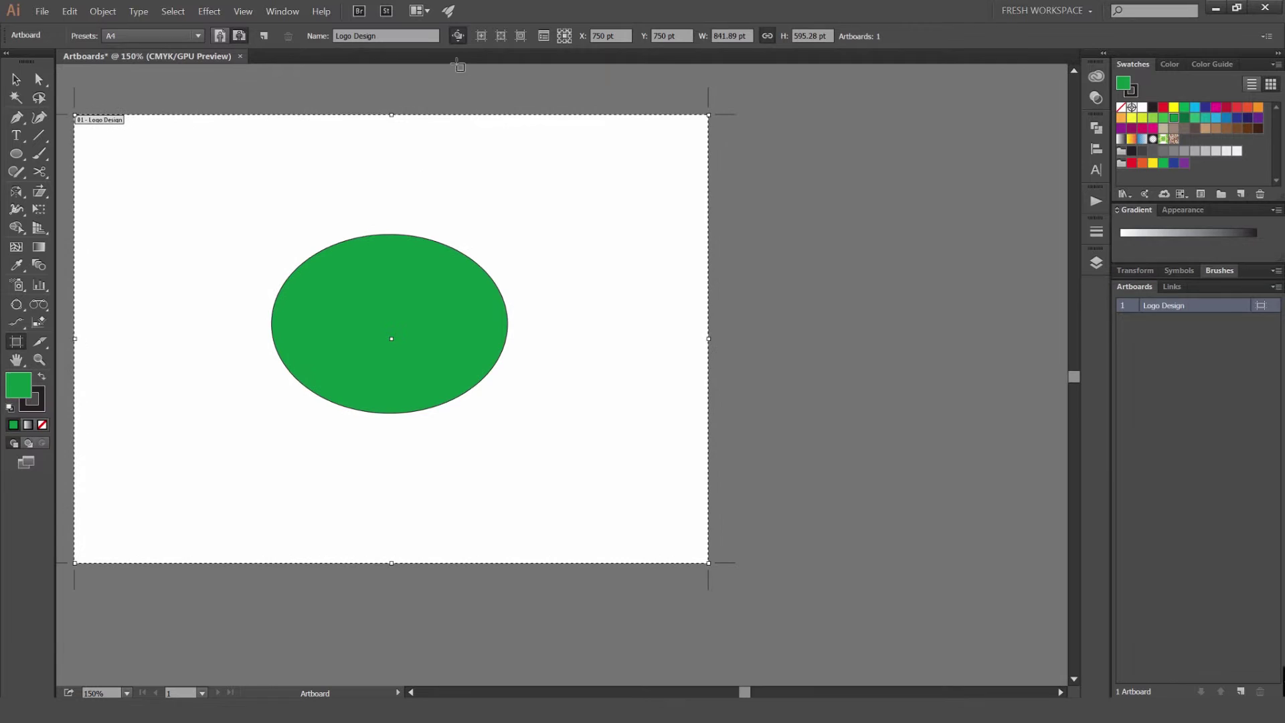
{"action": "scroll", "coordinate": [455, 67], "scroll_direction": "down", "scroll_amount": 3}
{"action": "left_click_drag", "start_coordinate": [470, 124], "coordinate": [704, 265]}
{"action": "left_click_drag", "start_coordinate": [628, 176], "coordinate": [436, 162]}
{"action": "left_click_drag", "start_coordinate": [600, 239], "coordinate": [410, 226]}
{"action": "left_click_drag", "start_coordinate": [439, 356], "coordinate": [676, 378]}
{"action": "scroll", "coordinate": [579, 325], "scroll_direction": "up", "scroll_amount": 2}
{"action": "left_click_drag", "start_coordinate": [553, 285], "coordinate": [491, 293]}
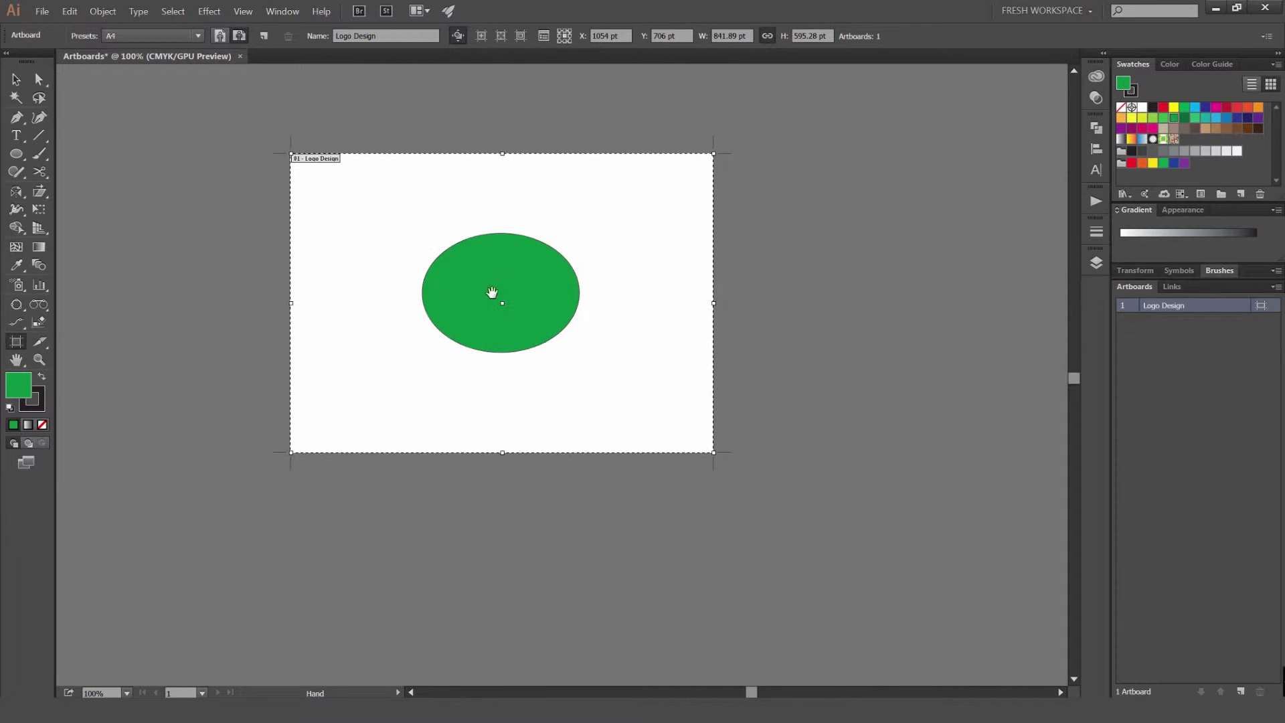
Turn off Move/Copy Artwork with Artboard and move the artboard away from the ellipse to about X 2521.5 pt, Y 690.43 pt
{"action": "left_click", "coordinate": [459, 38]}
{"action": "scroll", "coordinate": [589, 143], "scroll_direction": "down", "scroll_amount": 1}
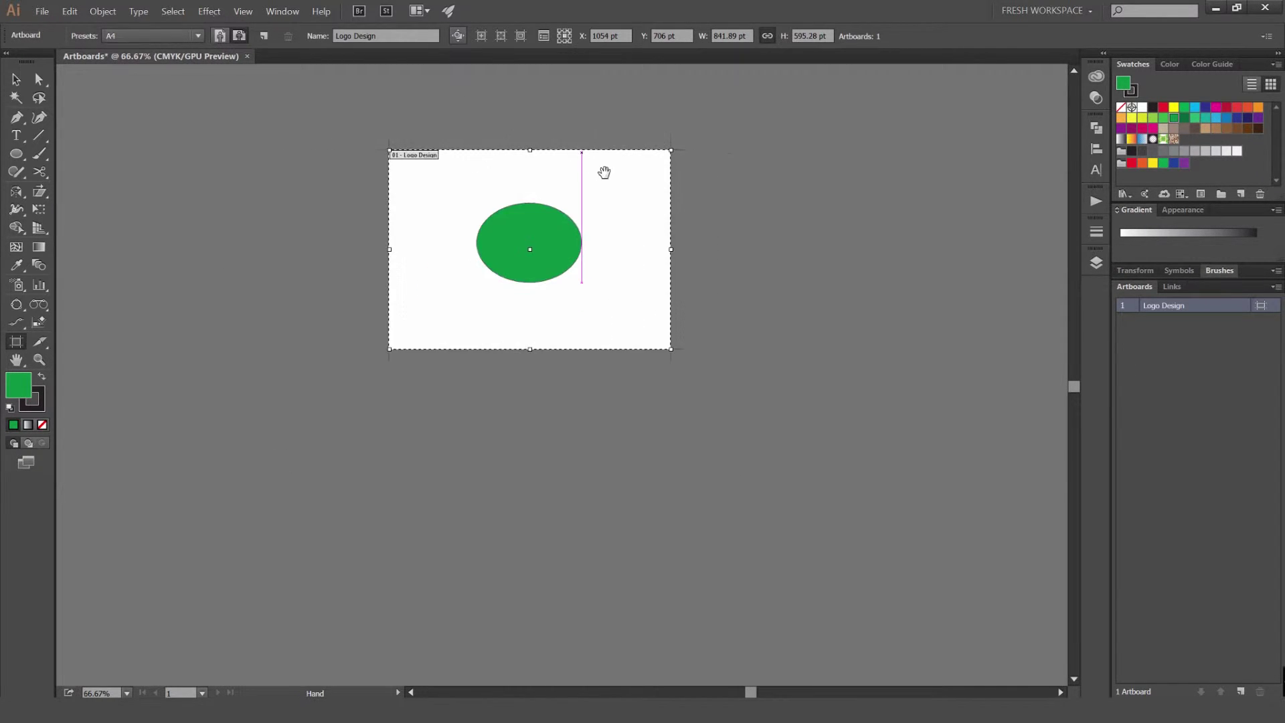
{"action": "left_click_drag", "start_coordinate": [603, 172], "coordinate": [858, 189]}
{"action": "left_click_drag", "start_coordinate": [743, 233], "coordinate": [540, 238]}
{"action": "left_click_drag", "start_coordinate": [588, 220], "coordinate": [757, 235]}
{"action": "scroll", "coordinate": [700, 231], "scroll_direction": "down", "scroll_amount": 2}
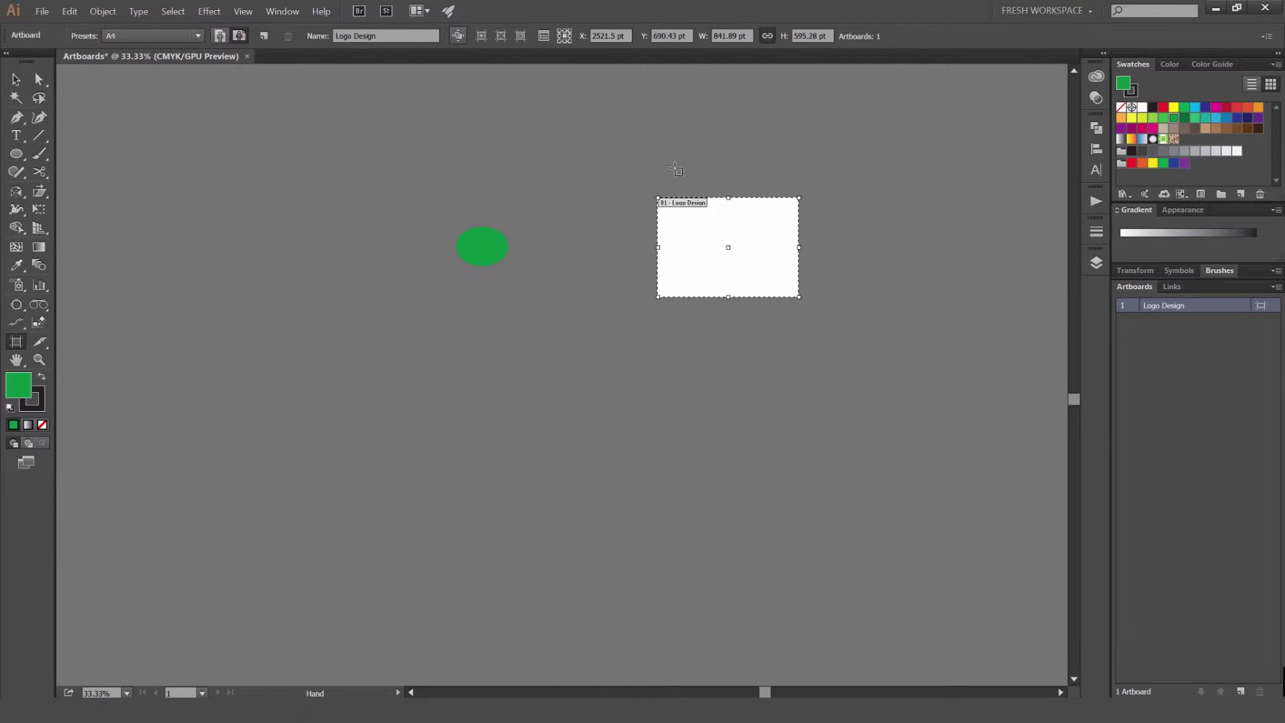
Undo the artboard moves made without the artwork and turn Move/Copy Artwork with Artboard back on
{"action": "key", "text": "ctrl+z"}
{"action": "key", "text": "ctrl+z"}
{"action": "scroll", "coordinate": [472, 132], "scroll_direction": "up", "scroll_amount": 1}
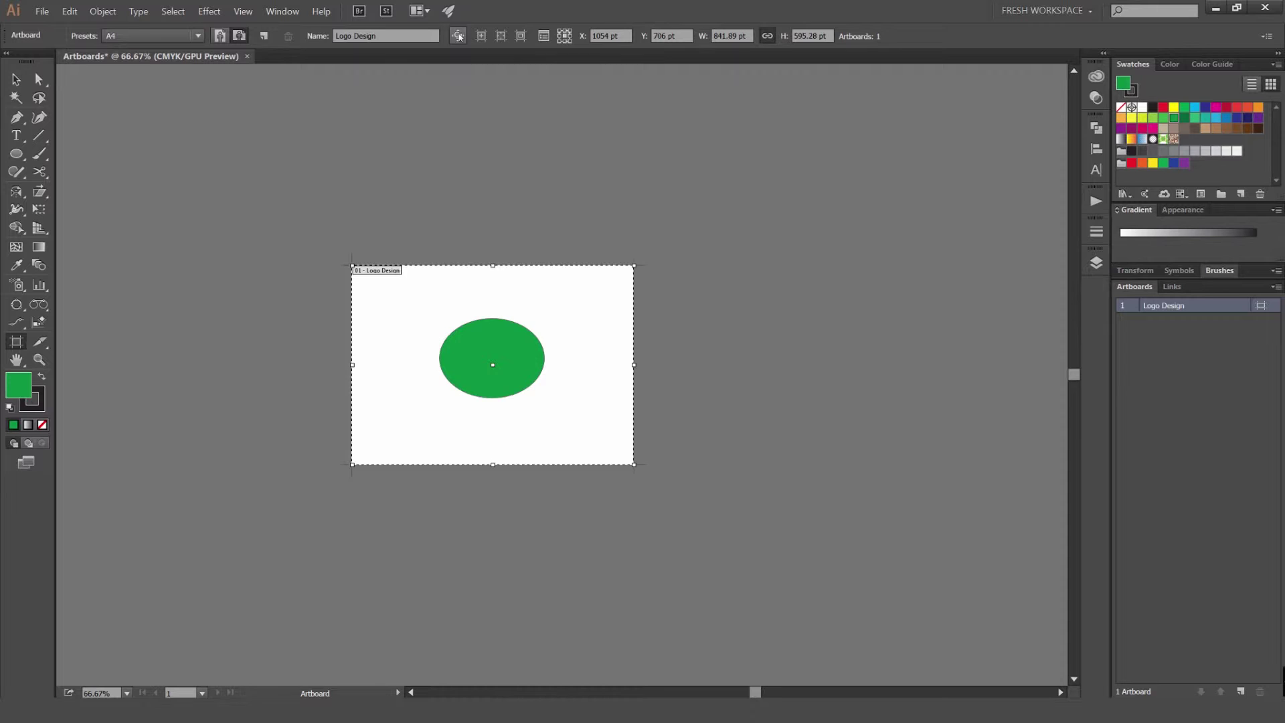
{"action": "left_click", "coordinate": [459, 37]}
Leave artboard editing and delete the green ellipse
{"action": "key", "text": "v"}
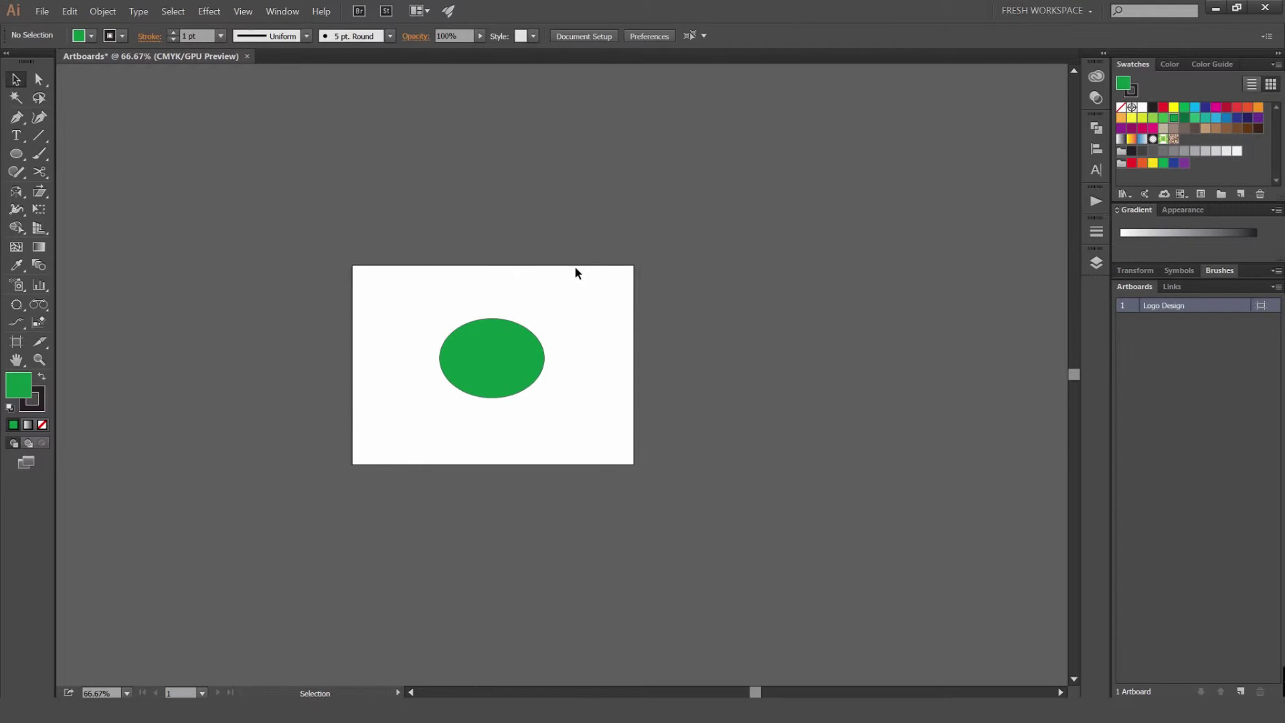
{"action": "left_click", "coordinate": [479, 396]}
{"action": "key", "text": "Delete"}
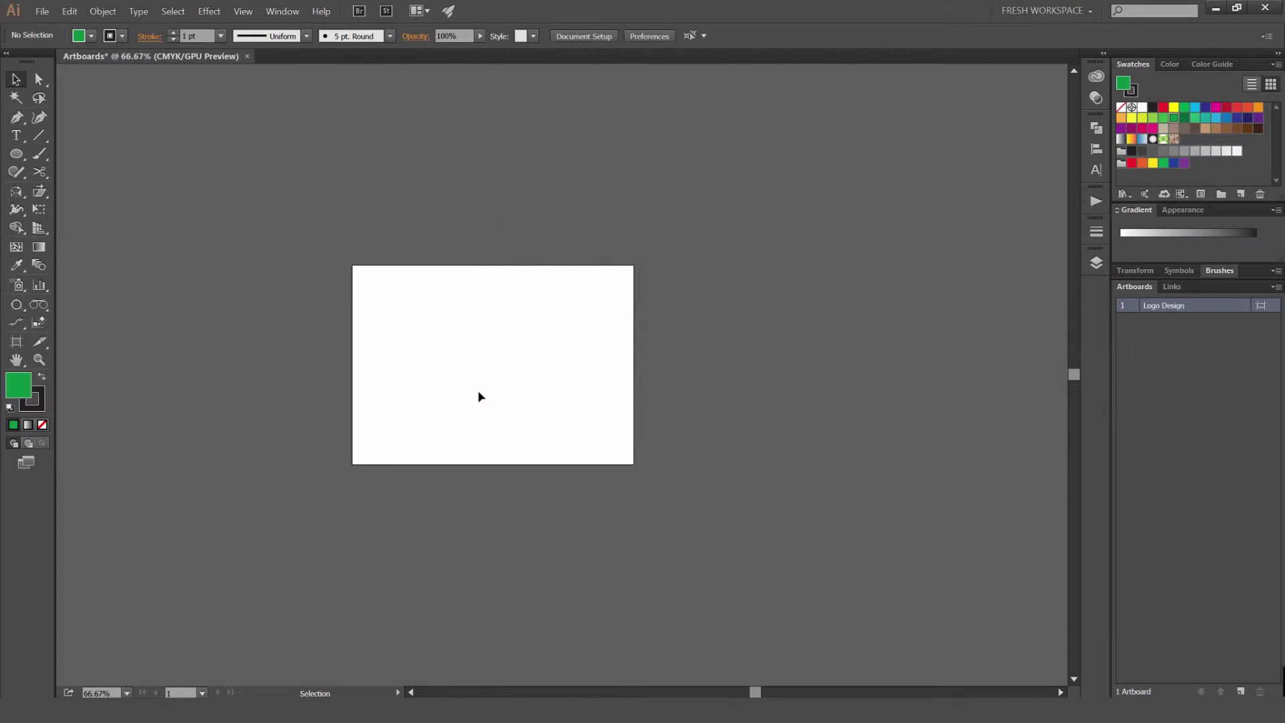
Edit the artboard again, show its video safe areas for inspection and hide them again
{"action": "left_click_drag", "start_coordinate": [522, 375], "coordinate": [510, 358]}
{"action": "left_click", "coordinate": [16, 341]}
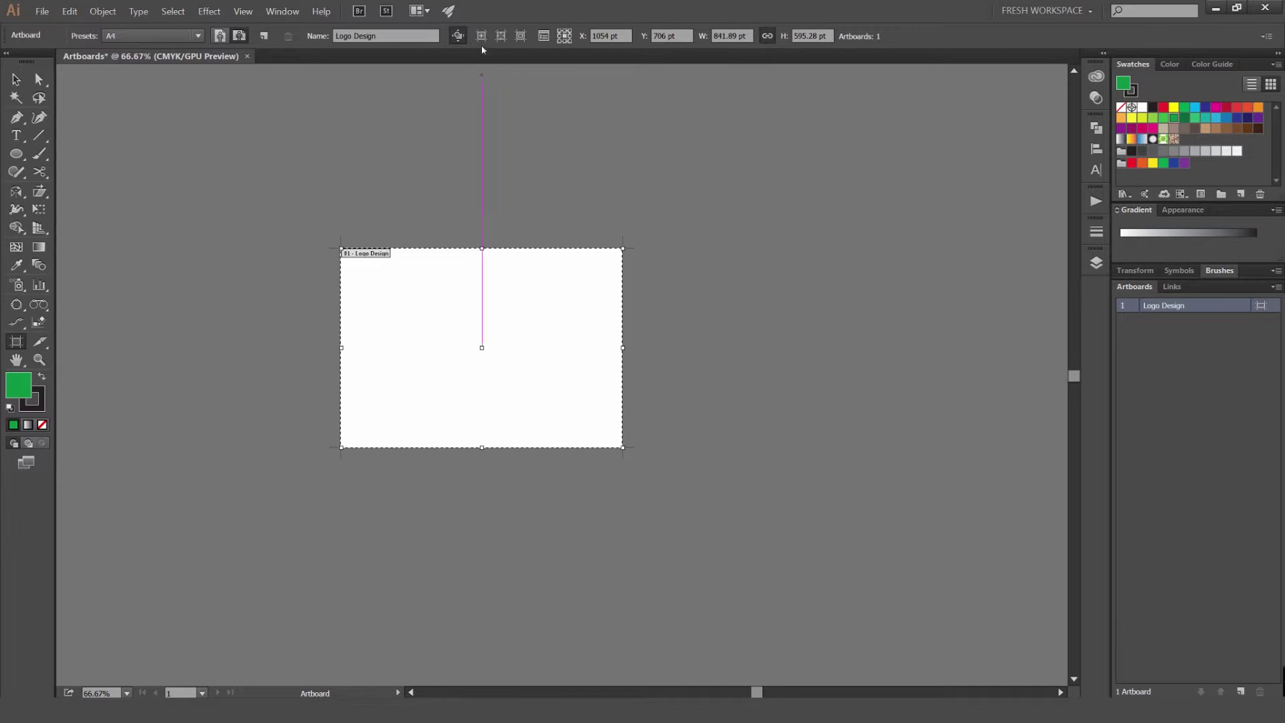
{"action": "left_click", "coordinate": [500, 36]}
{"action": "left_click", "coordinate": [521, 39]}
{"action": "scroll", "coordinate": [471, 293], "scroll_direction": "up", "scroll_amount": 2}
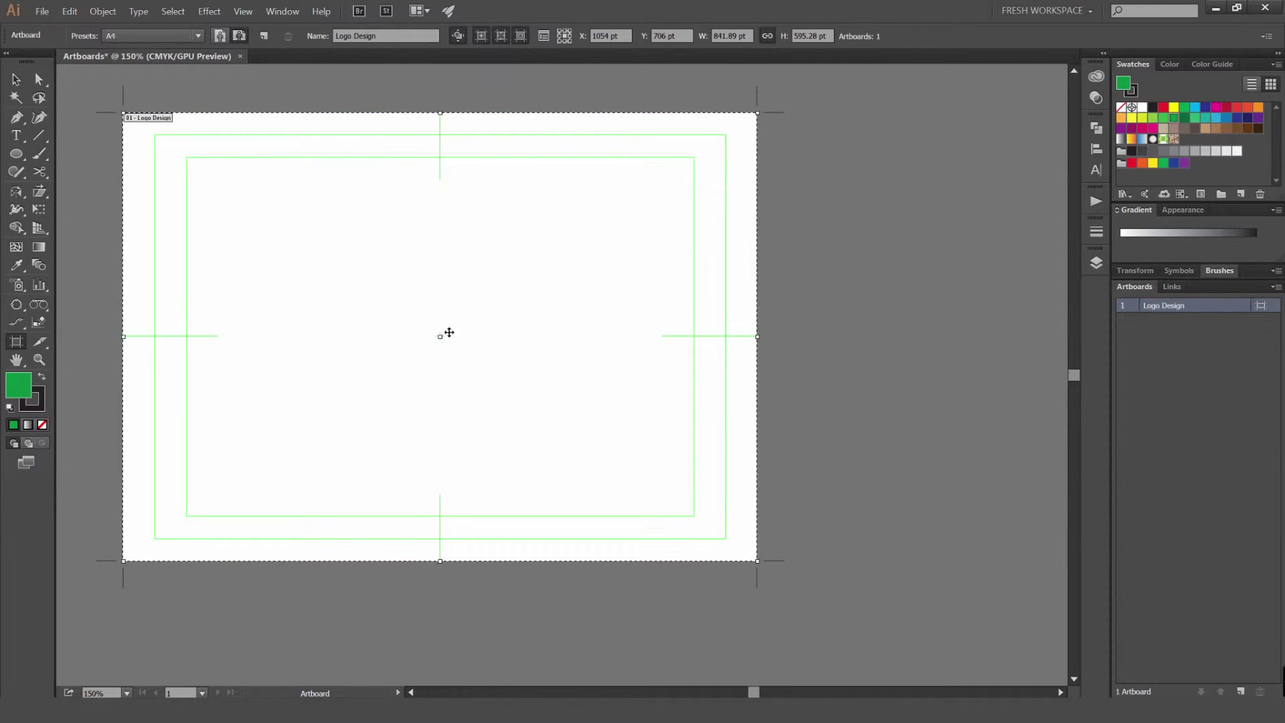
{"action": "left_click", "coordinate": [521, 36]}
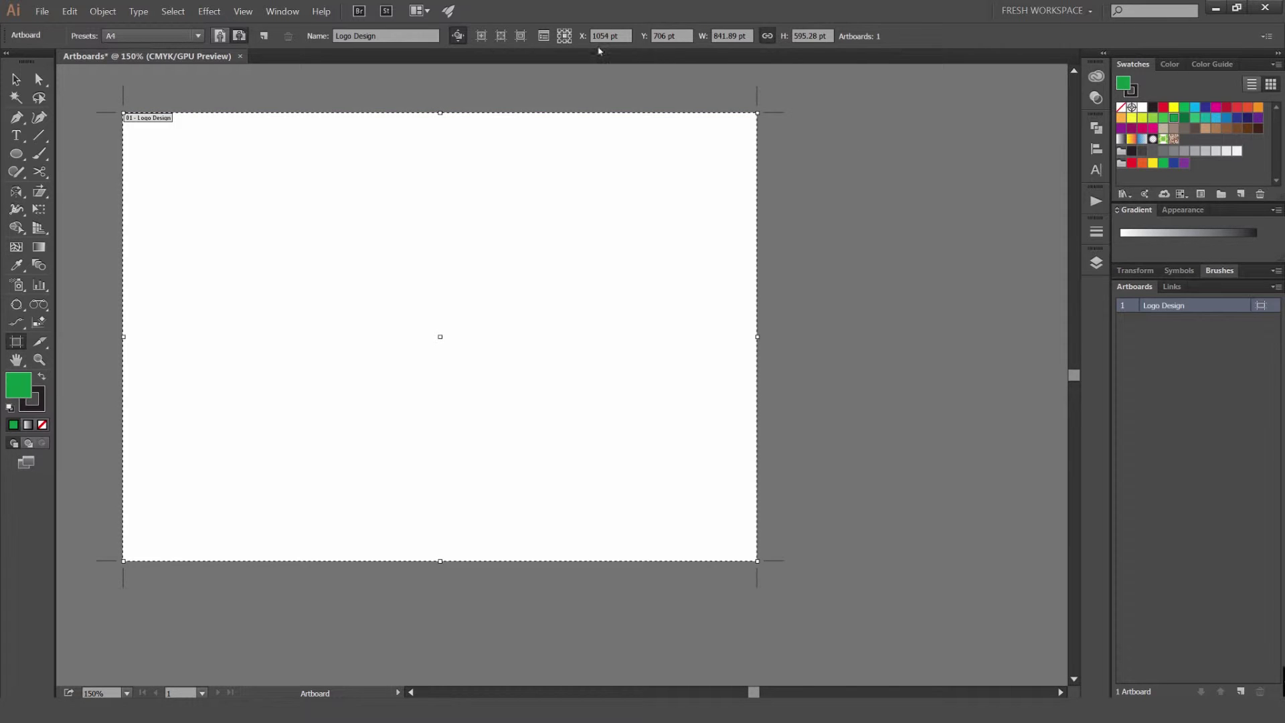
Set the artboard's custom dimensions to 1500 pt wide and 2000 pt high
{"action": "key", "text": "ctrl+1"}
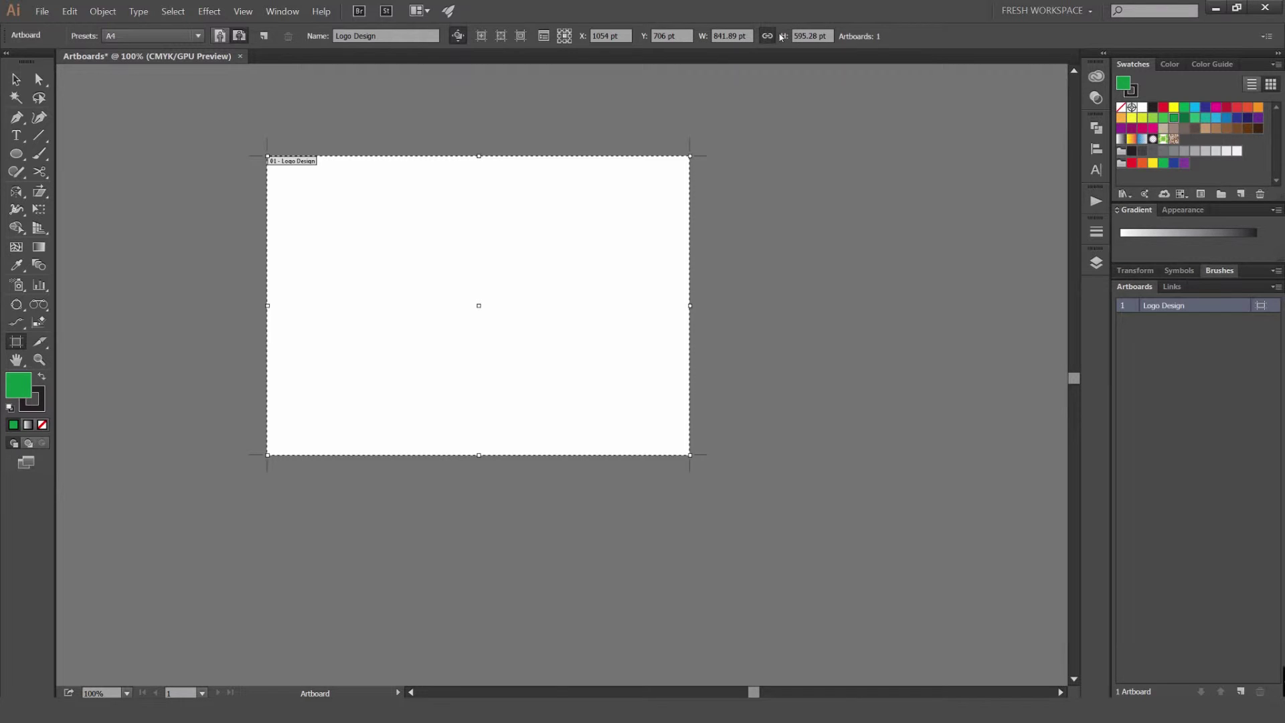
{"action": "left_click", "coordinate": [747, 32]}
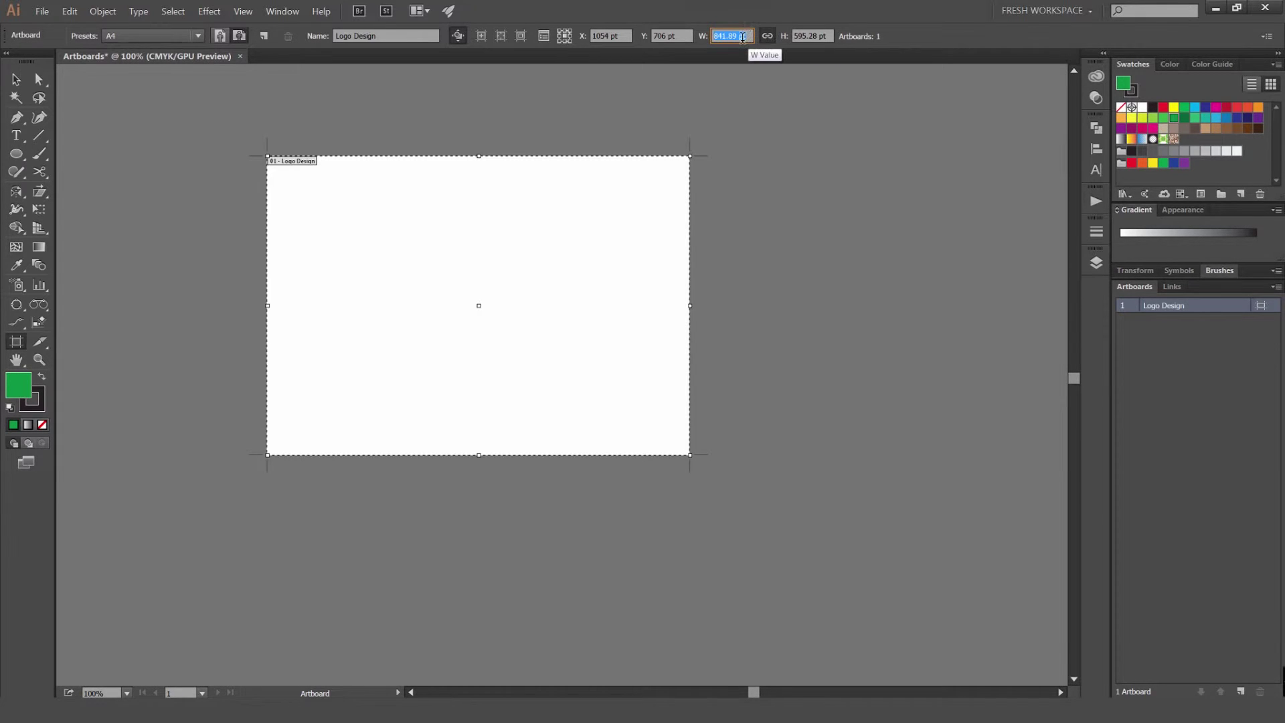
{"action": "type", "text": "1500"}
{"action": "key", "text": "Tab"}
{"action": "type", "text": "2000"}
{"action": "key", "text": "Return"}
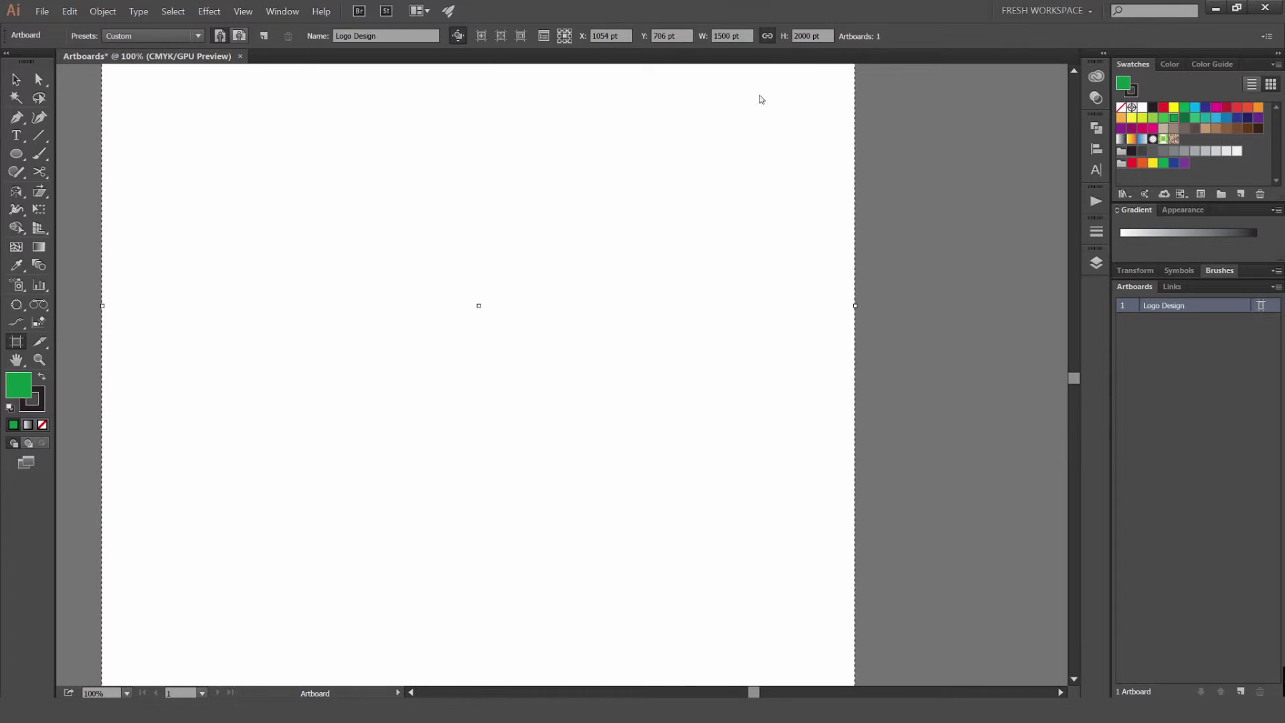
Examine the whole resized artboard on the canvas
{"action": "scroll", "coordinate": [761, 100], "scroll_direction": "down", "scroll_amount": 1}
{"action": "left_click_drag", "start_coordinate": [760, 101], "coordinate": [718, 201]}
{"action": "scroll", "coordinate": [740, 172], "scroll_direction": "down", "scroll_amount": 2}
{"action": "left_click_drag", "start_coordinate": [792, 111], "coordinate": [747, 150]}
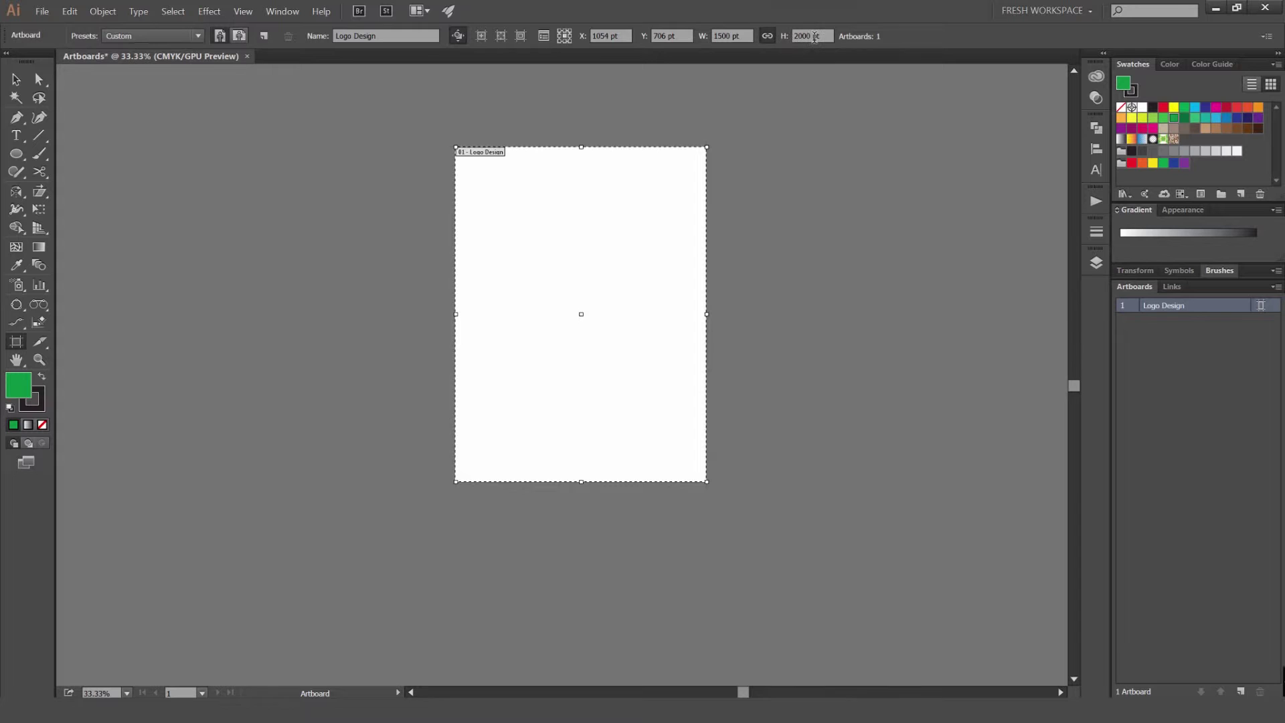
{"action": "scroll", "coordinate": [694, 166], "scroll_direction": "up", "scroll_amount": 1}
{"action": "left_click_drag", "start_coordinate": [801, 152], "coordinate": [698, 147]}
{"action": "scroll", "coordinate": [760, 137], "scroll_direction": "down", "scroll_amount": 1}
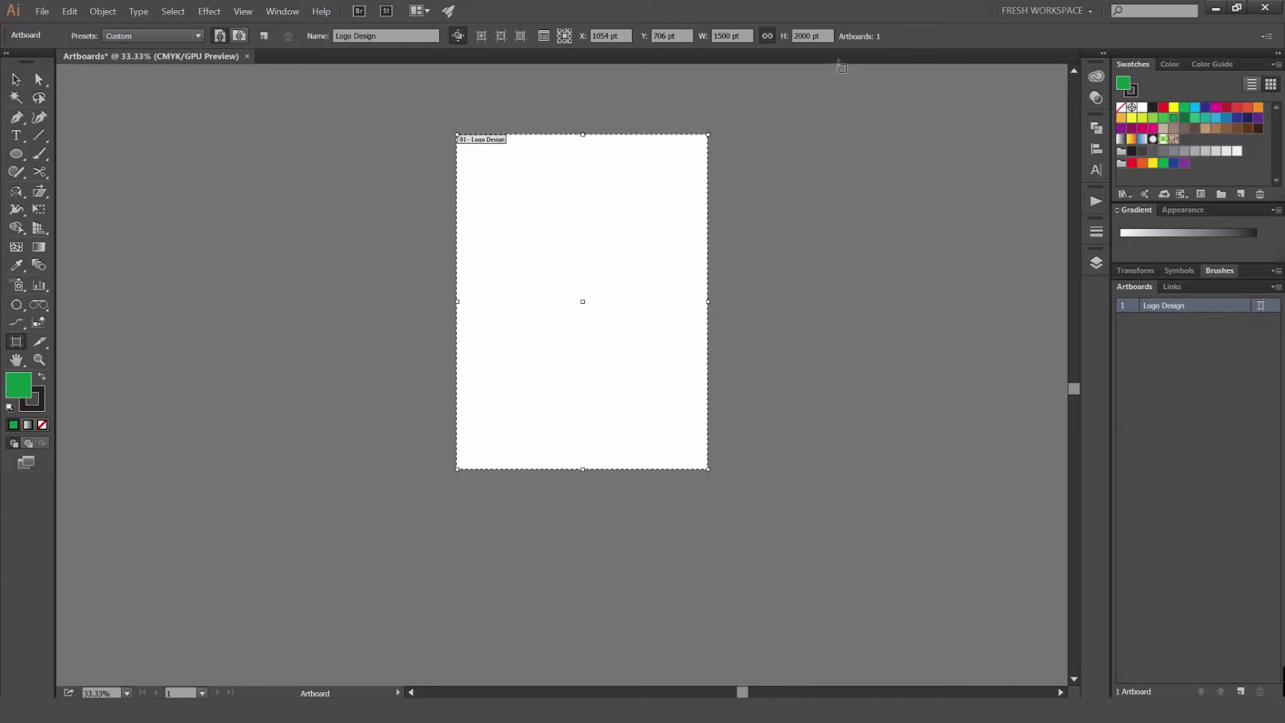
{"action": "left_click_drag", "start_coordinate": [740, 131], "coordinate": [685, 144]}
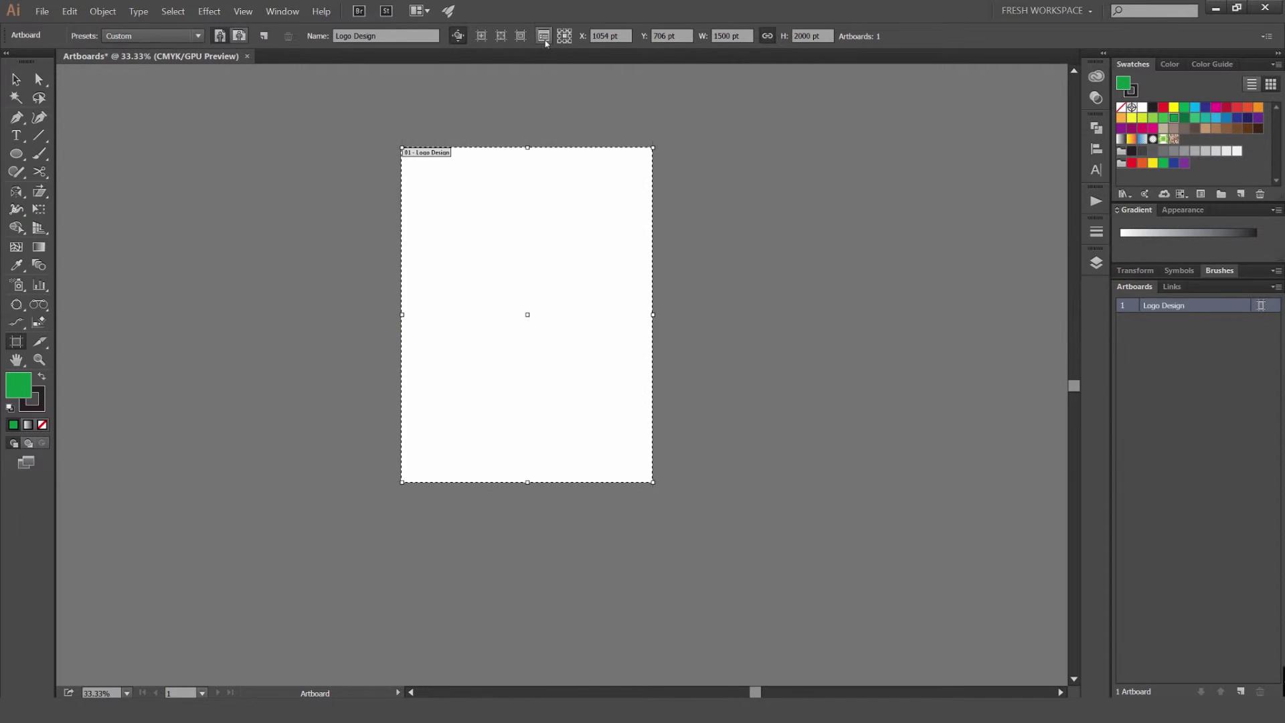
Leave and resume artboard editing, review the Artboard Options of the Logo Design artboard and accept them unchanged
{"action": "key", "text": "v"}
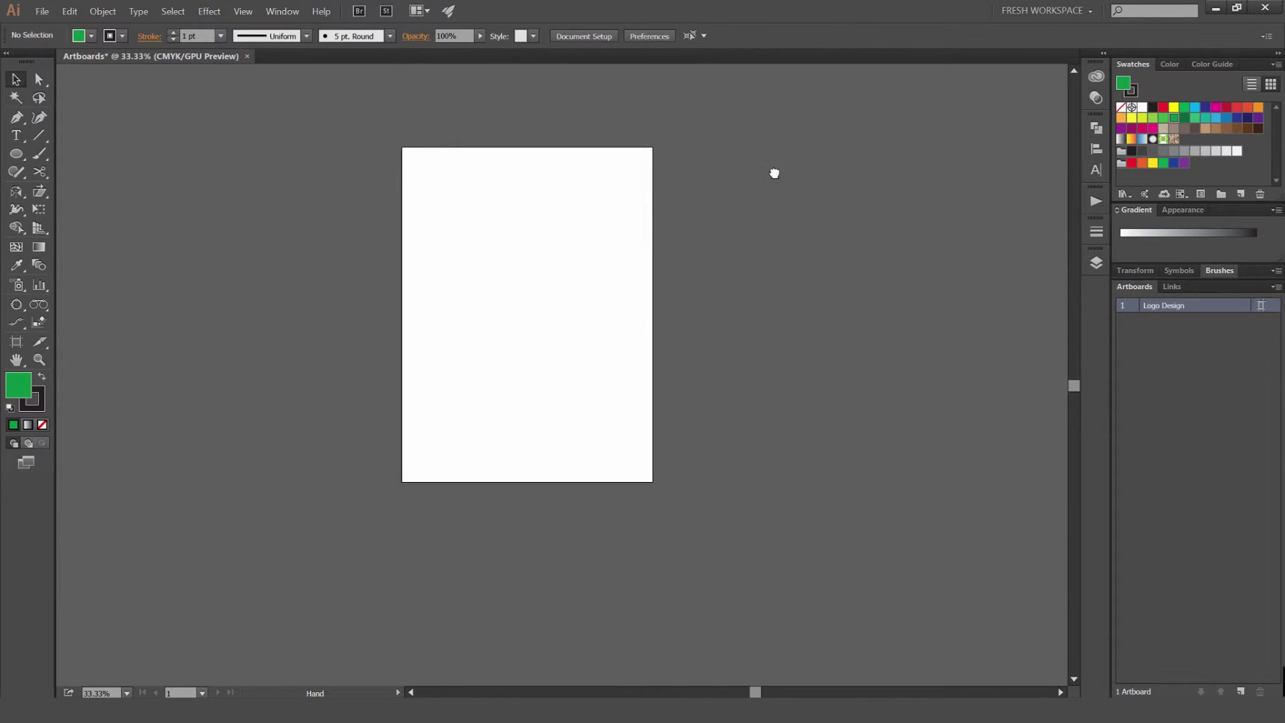
{"action": "left_click_drag", "start_coordinate": [774, 171], "coordinate": [780, 190]}
{"action": "key", "text": "shift+o"}
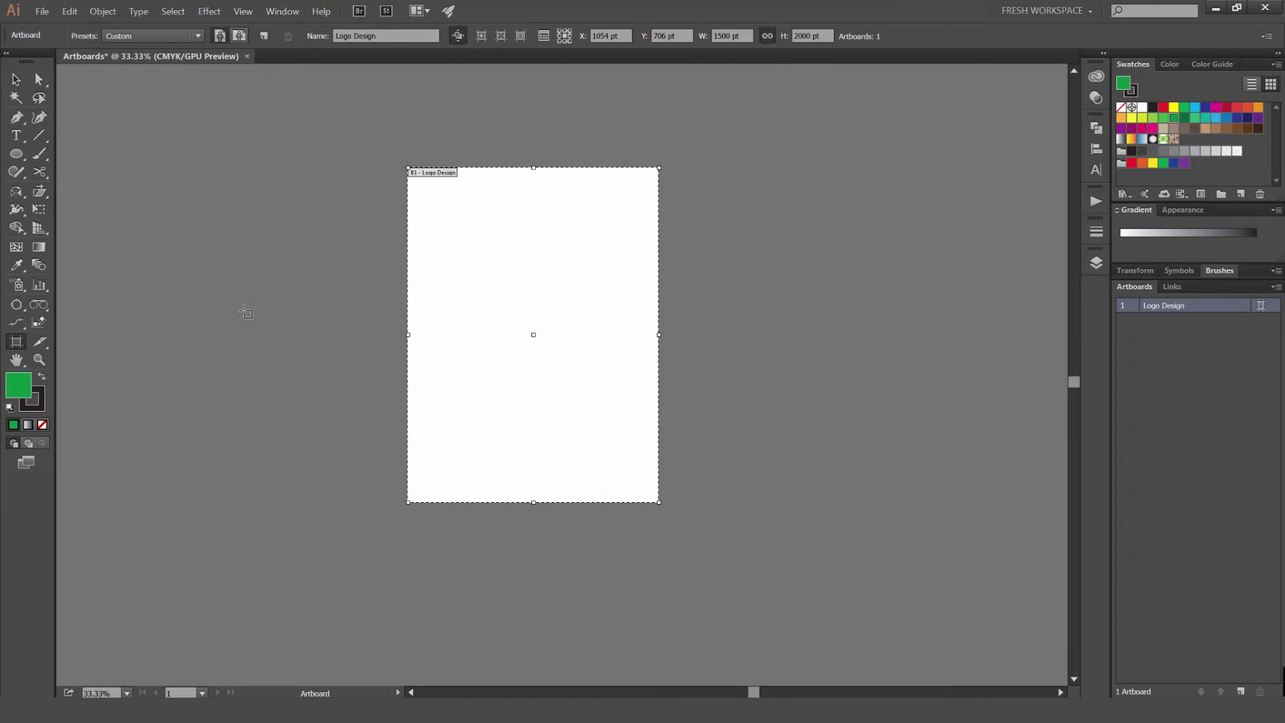
{"action": "left_click", "coordinate": [545, 40]}
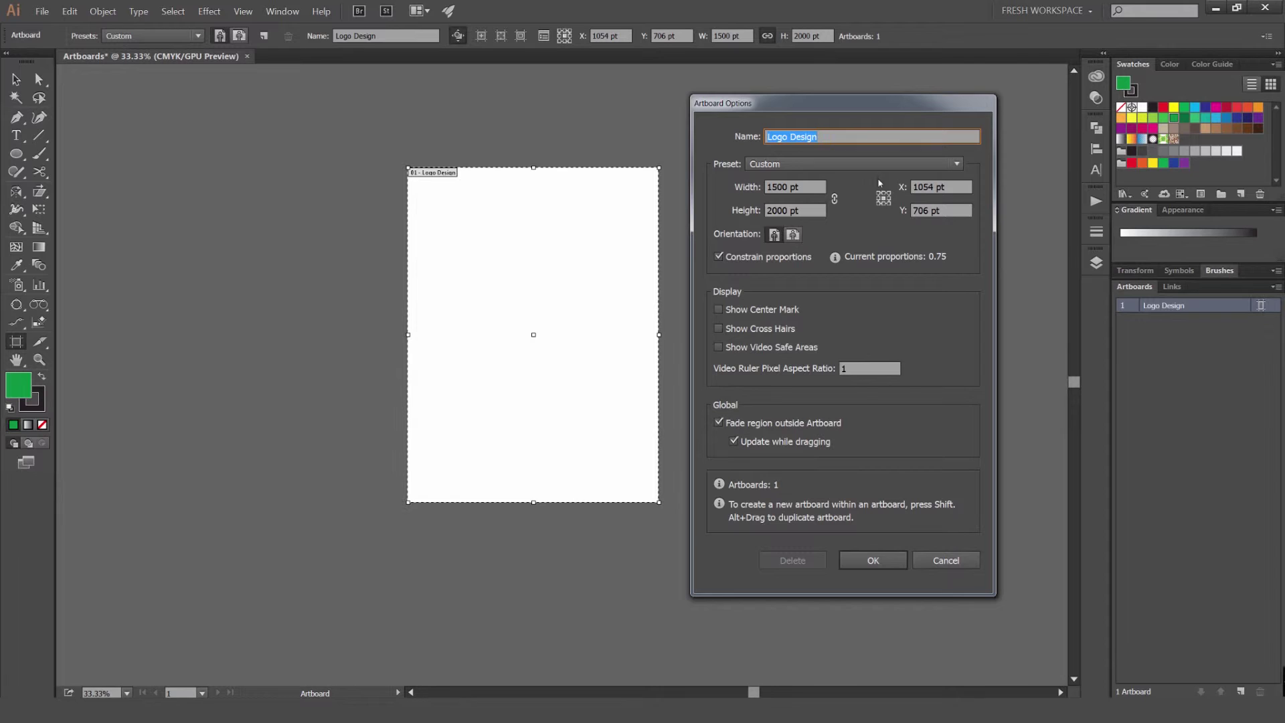
{"action": "left_click", "coordinate": [892, 557]}
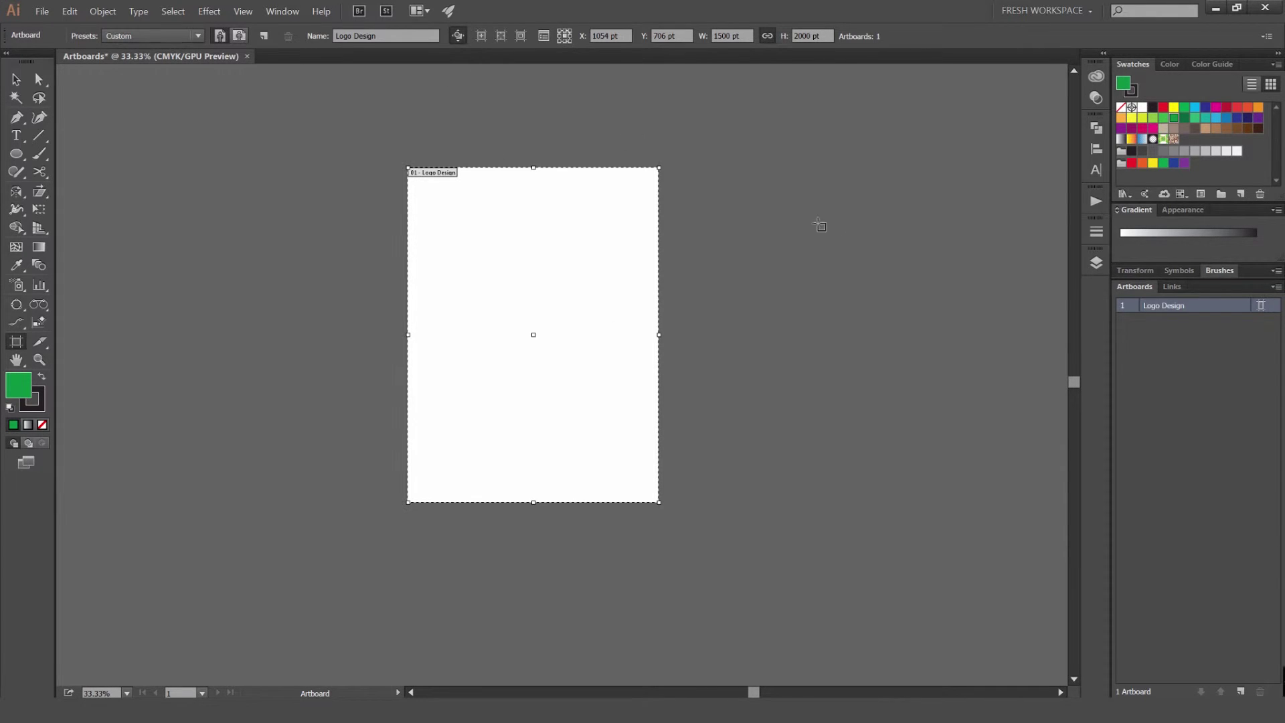
Leave artboard editing, float the artboard list over the canvas beside the artboard and make it taller
{"action": "scroll", "coordinate": [623, 242], "scroll_direction": "up", "scroll_amount": 1}
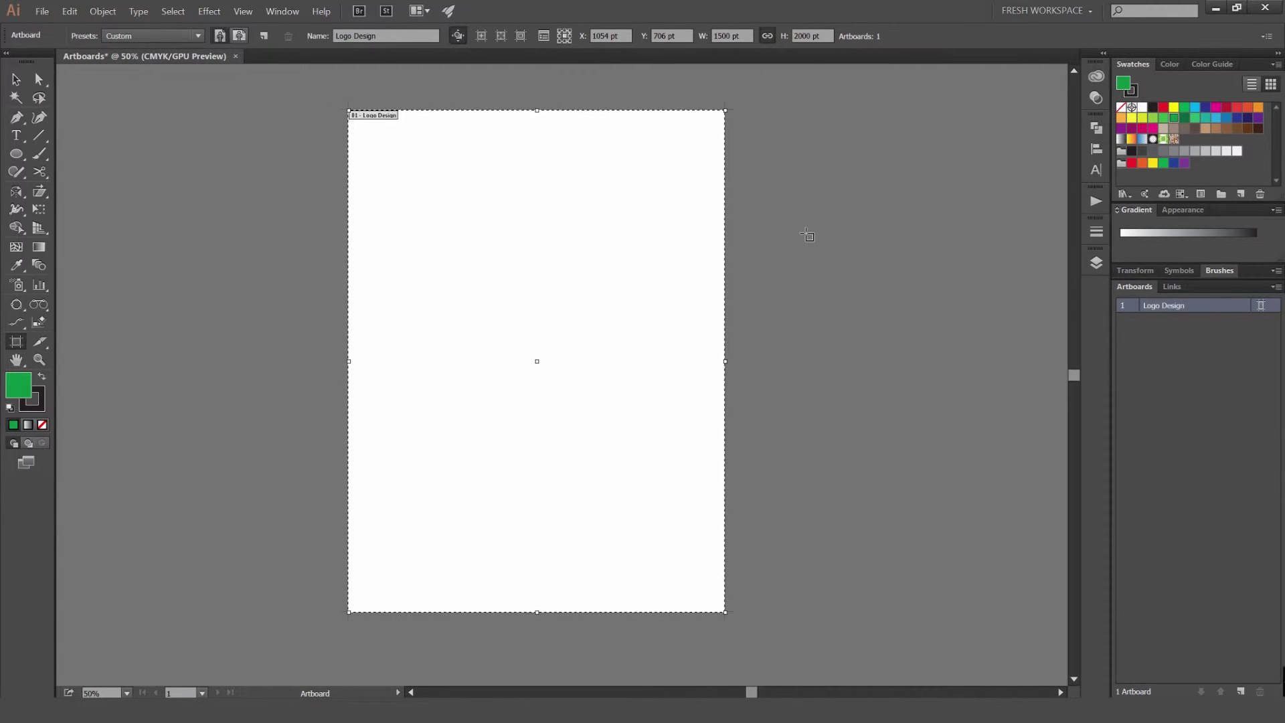
{"action": "key", "text": "v"}
{"action": "left_click_drag", "start_coordinate": [874, 243], "coordinate": [708, 257]}
{"action": "scroll", "coordinate": [801, 232], "scroll_direction": "down", "scroll_amount": 1}
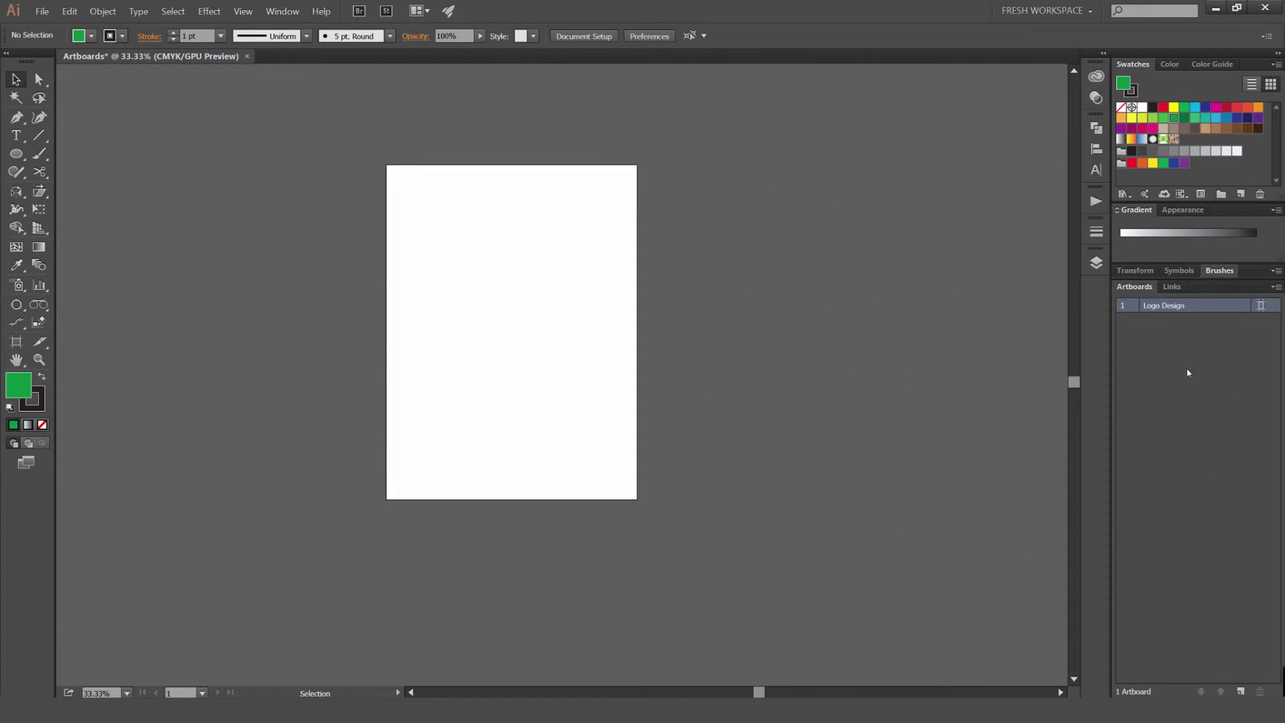
{"action": "left_click_drag", "start_coordinate": [1133, 293], "coordinate": [812, 146]}
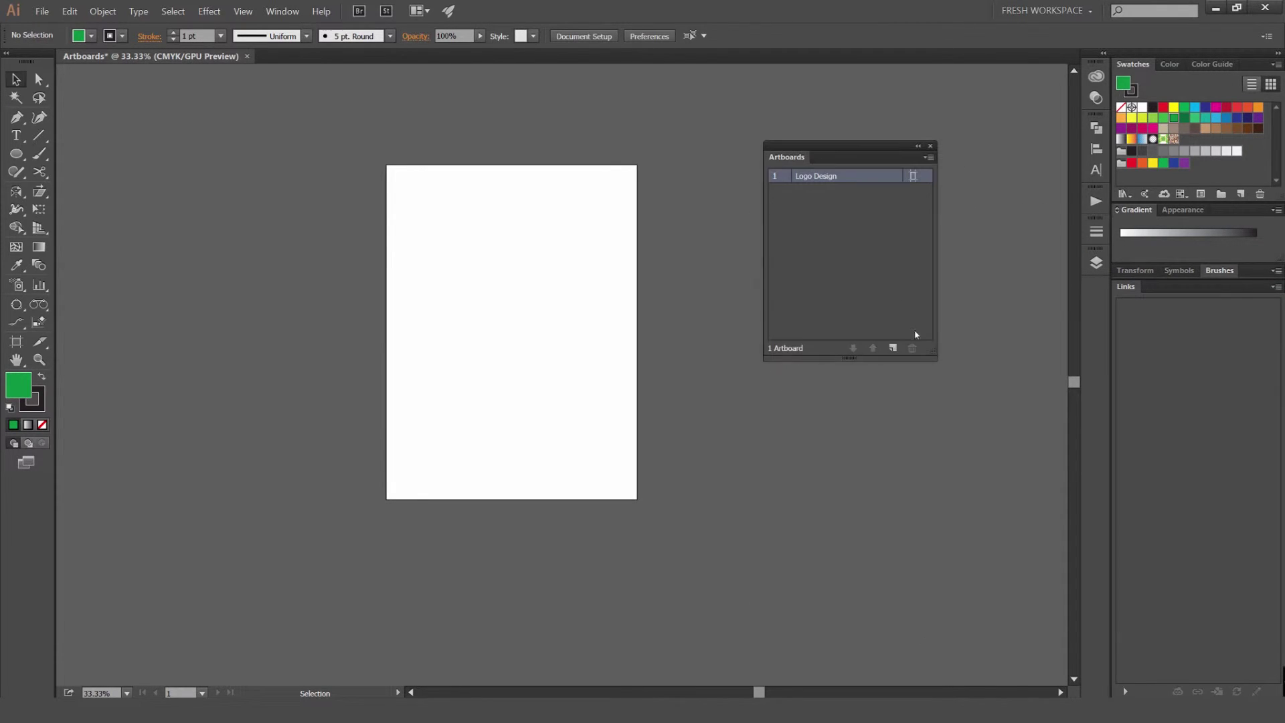
{"action": "left_click_drag", "start_coordinate": [859, 360], "coordinate": [859, 458]}
{"action": "left_click_drag", "start_coordinate": [840, 149], "coordinate": [873, 159]}
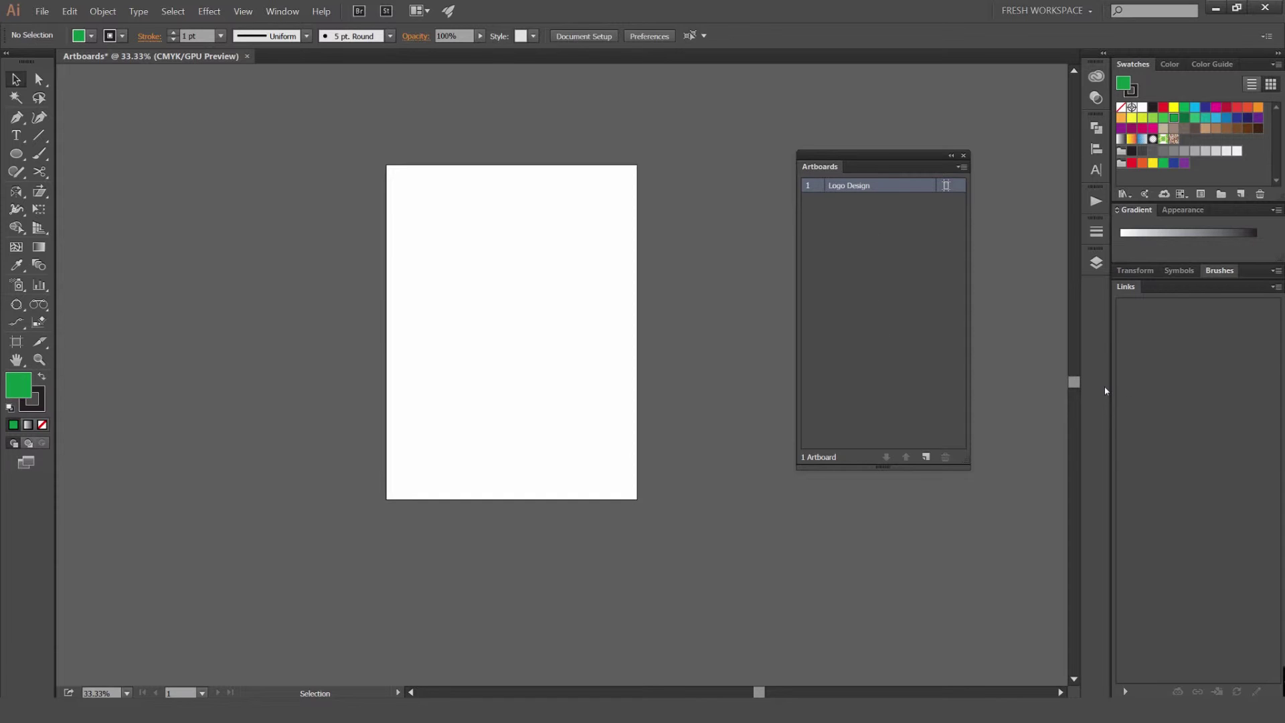
Add four new artboards in a row beside the Logo Design artboard
{"action": "left_click", "coordinate": [926, 458]}
{"action": "left_click", "coordinate": [926, 458]}
{"action": "left_click", "coordinate": [926, 458]}
{"action": "left_click", "coordinate": [926, 457]}
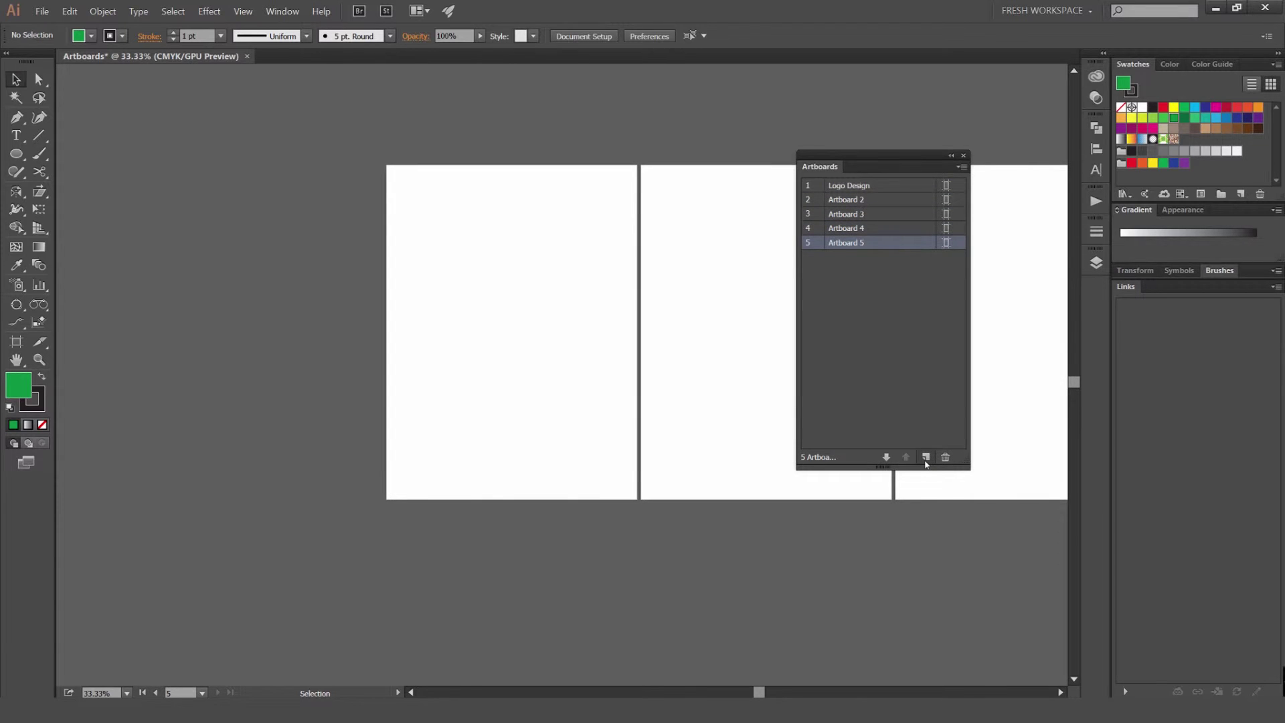
{"action": "left_click", "coordinate": [926, 458]}
{"action": "left_click", "coordinate": [786, 375]}
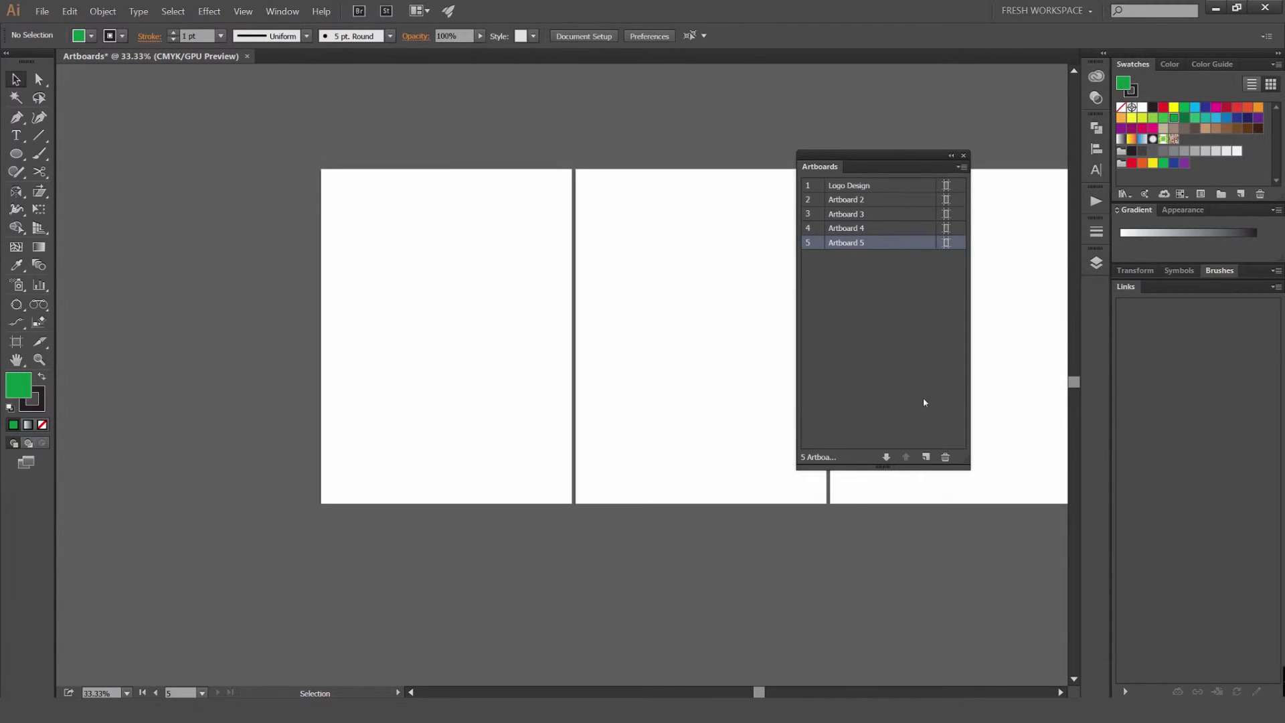
Examine the row of artboards against the canvas boundary, moving the floating artboard list out of the way
{"action": "left_click_drag", "start_coordinate": [990, 201], "coordinate": [792, 209]}
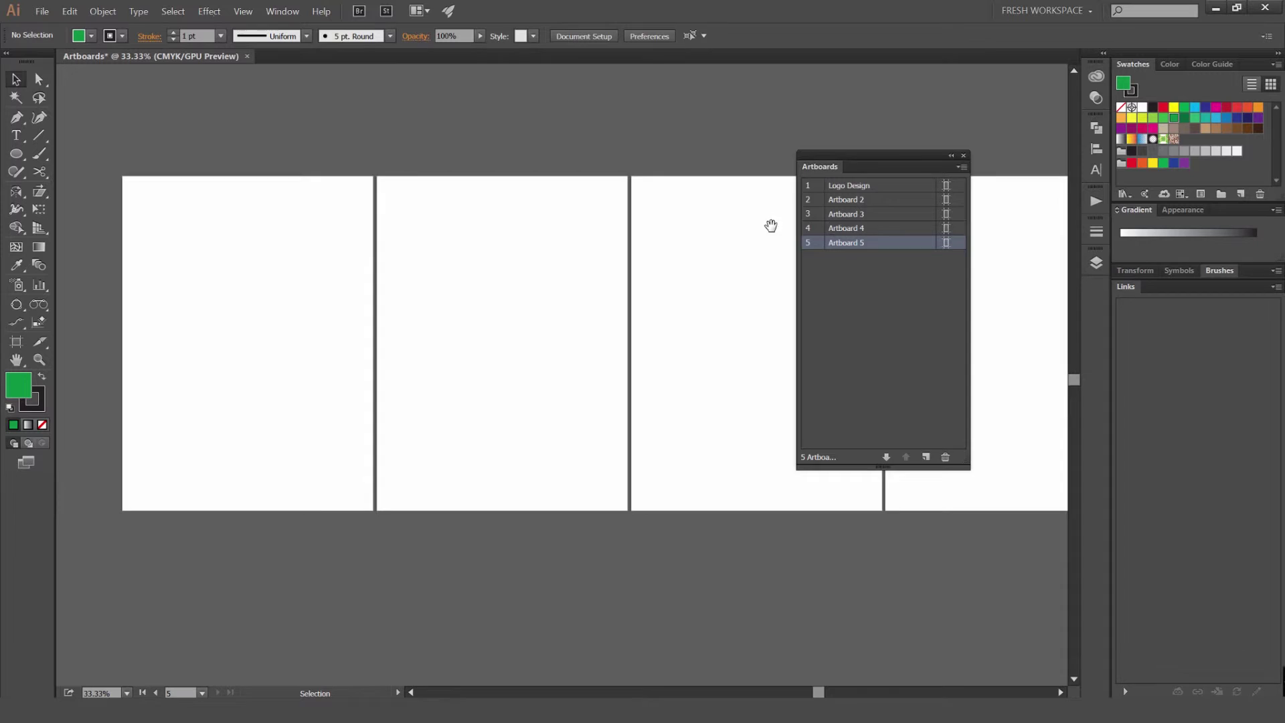
{"action": "scroll", "coordinate": [680, 246], "scroll_direction": "down", "scroll_amount": 2}
{"action": "left_click_drag", "start_coordinate": [721, 273], "coordinate": [765, 249]}
{"action": "scroll", "coordinate": [766, 249], "scroll_direction": "down", "scroll_amount": 1}
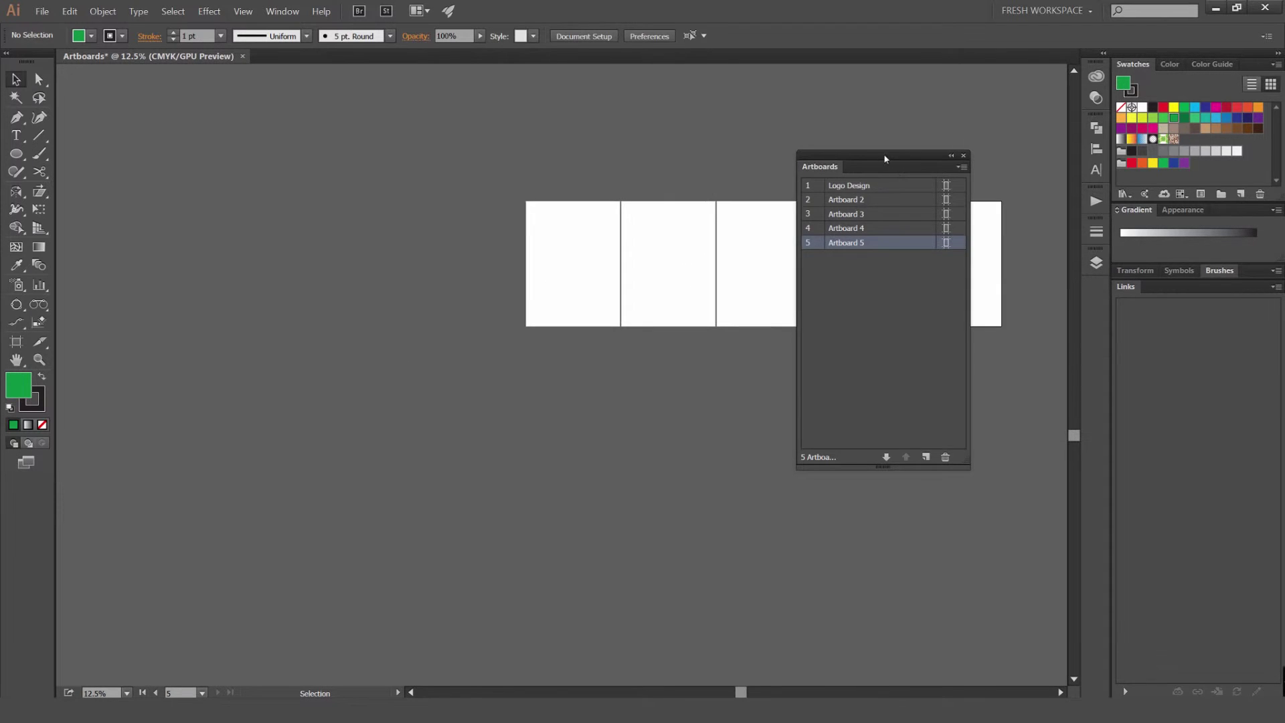
{"action": "left_click_drag", "start_coordinate": [883, 158], "coordinate": [1111, 170]}
{"action": "left_click_drag", "start_coordinate": [823, 192], "coordinate": [609, 233]}
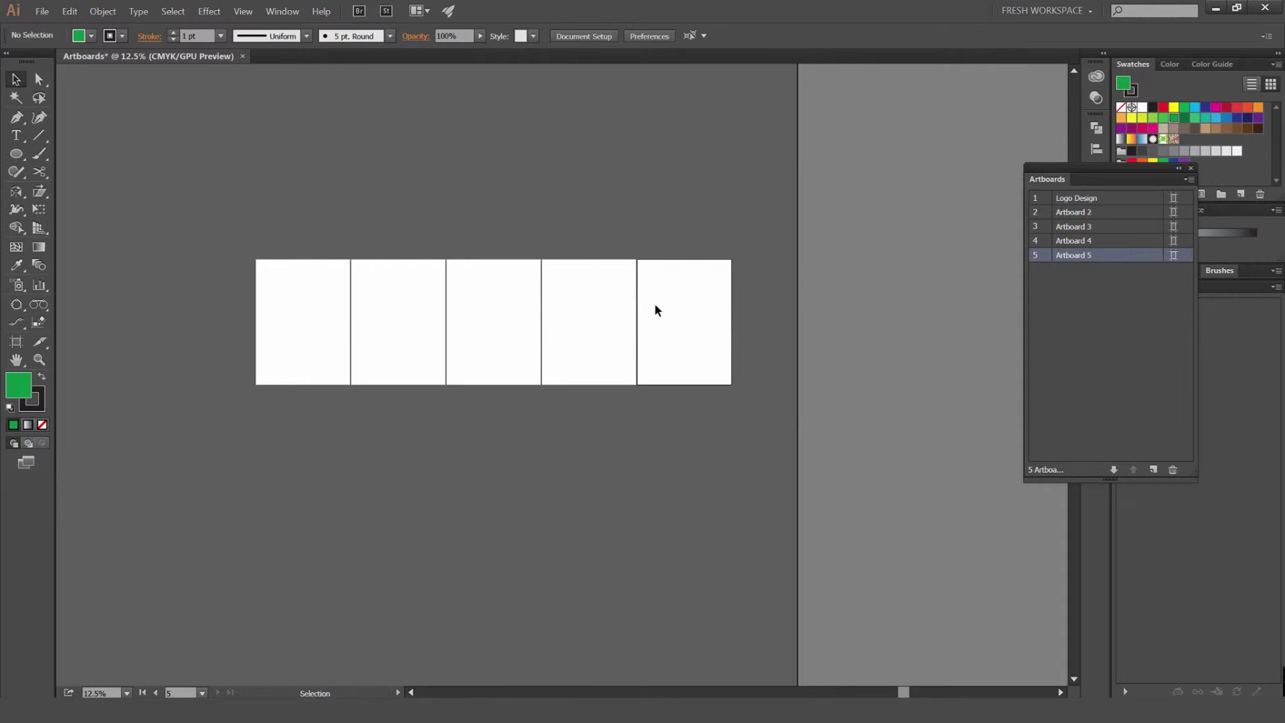
{"action": "scroll", "coordinate": [805, 294], "scroll_direction": "down", "scroll_amount": 2}
{"action": "left_click_drag", "start_coordinate": [839, 354], "coordinate": [760, 336]}
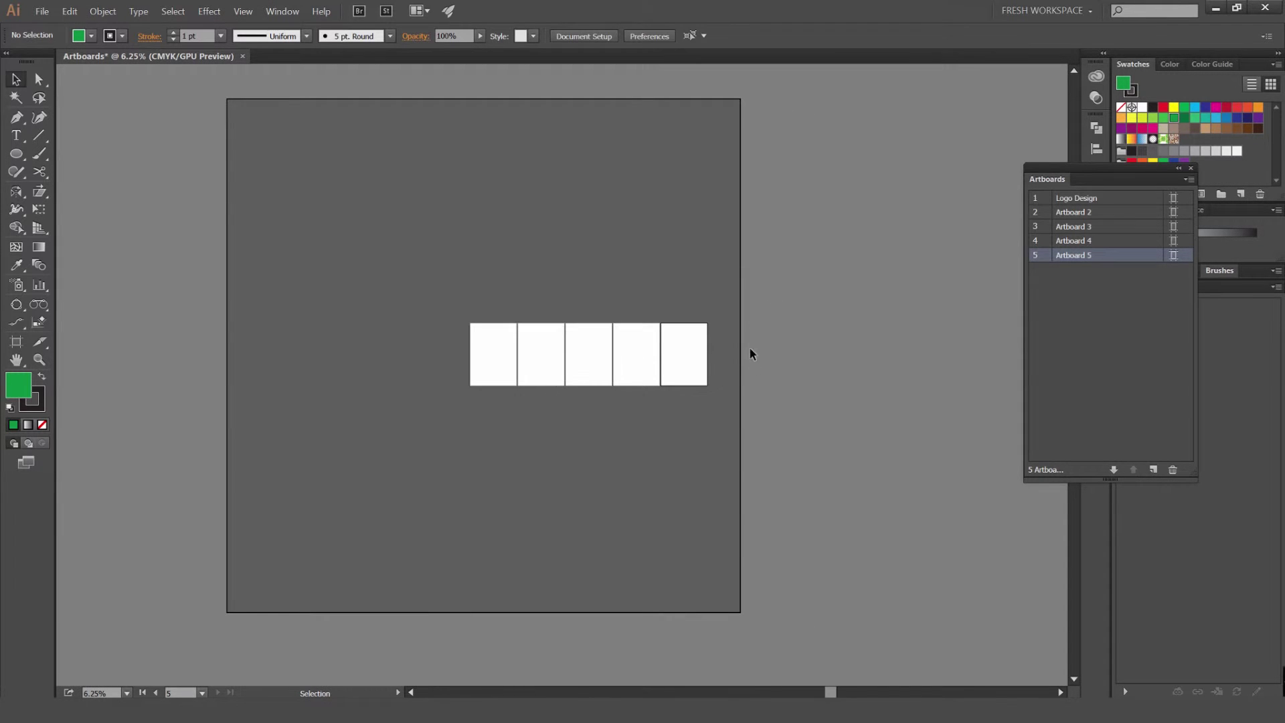
{"action": "scroll", "coordinate": [661, 367], "scroll_direction": "up", "scroll_amount": 3}
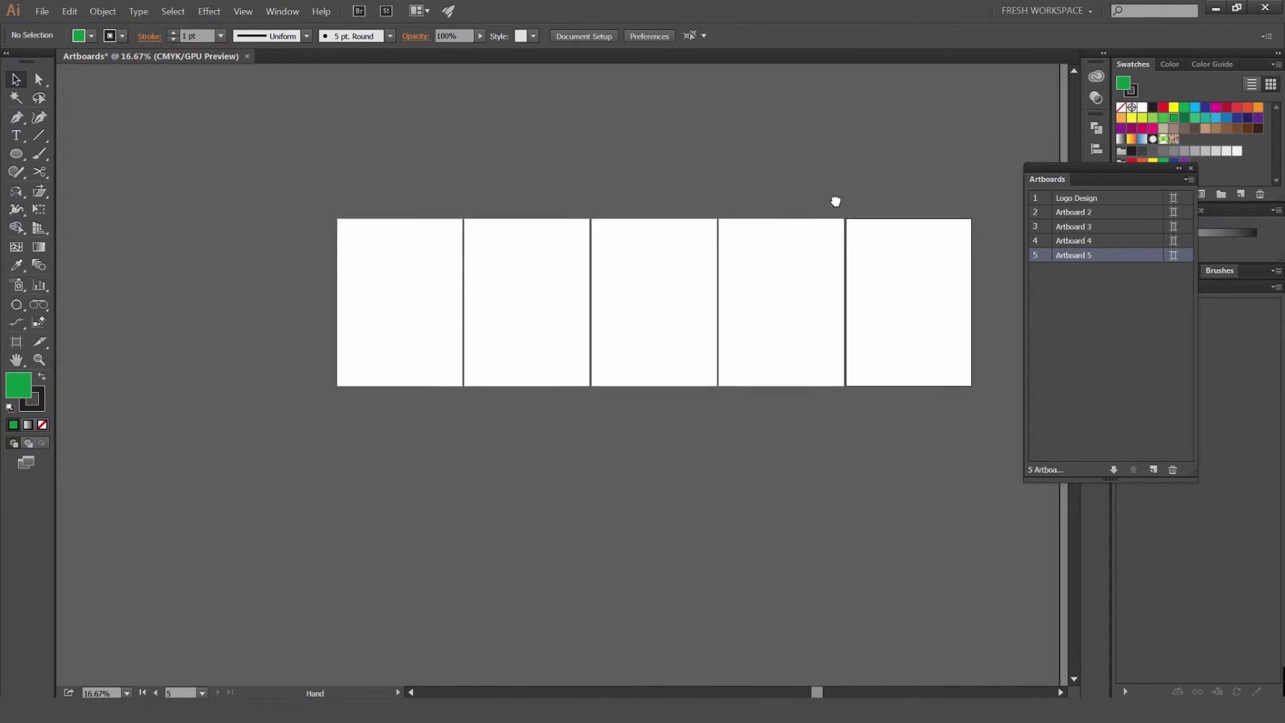
{"action": "left_click_drag", "start_coordinate": [835, 201], "coordinate": [625, 202]}
{"action": "left_click_drag", "start_coordinate": [735, 259], "coordinate": [745, 228]}
{"action": "left_click_drag", "start_coordinate": [1097, 182], "coordinate": [1099, 202]}
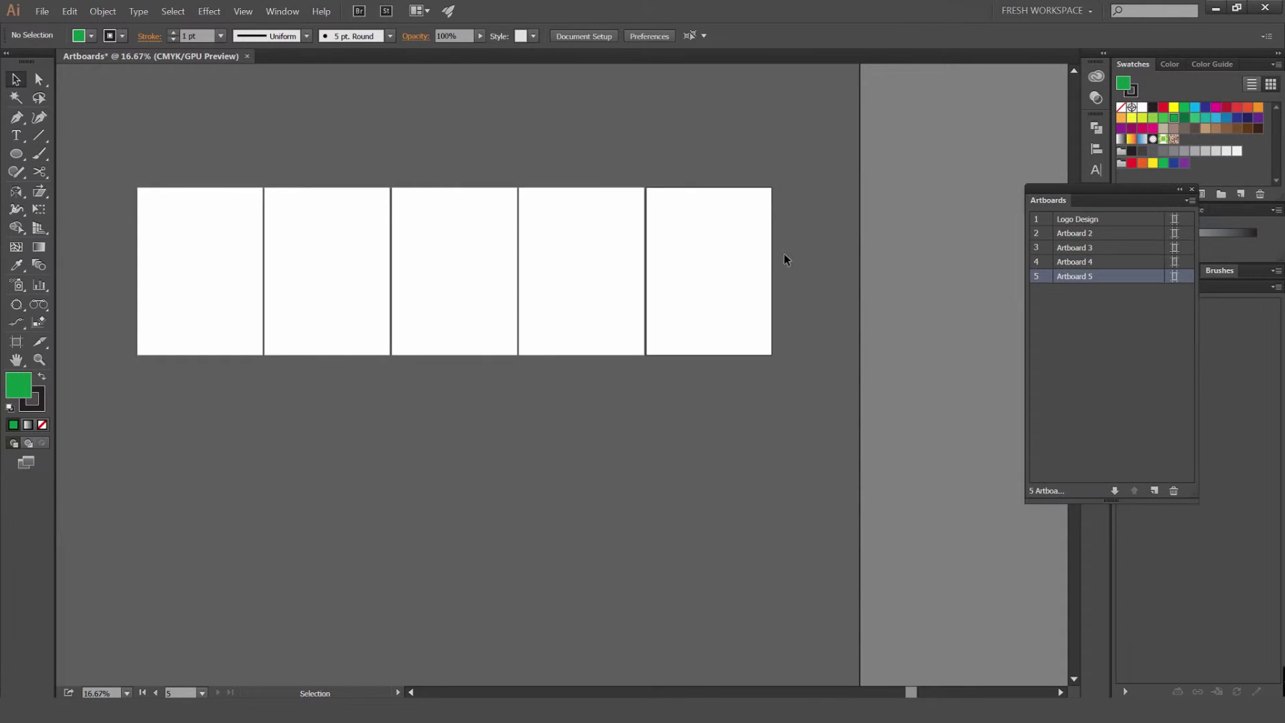
{"action": "left_click_drag", "start_coordinate": [782, 251], "coordinate": [803, 237]}
{"action": "left_click_drag", "start_coordinate": [1061, 199], "coordinate": [995, 220]}
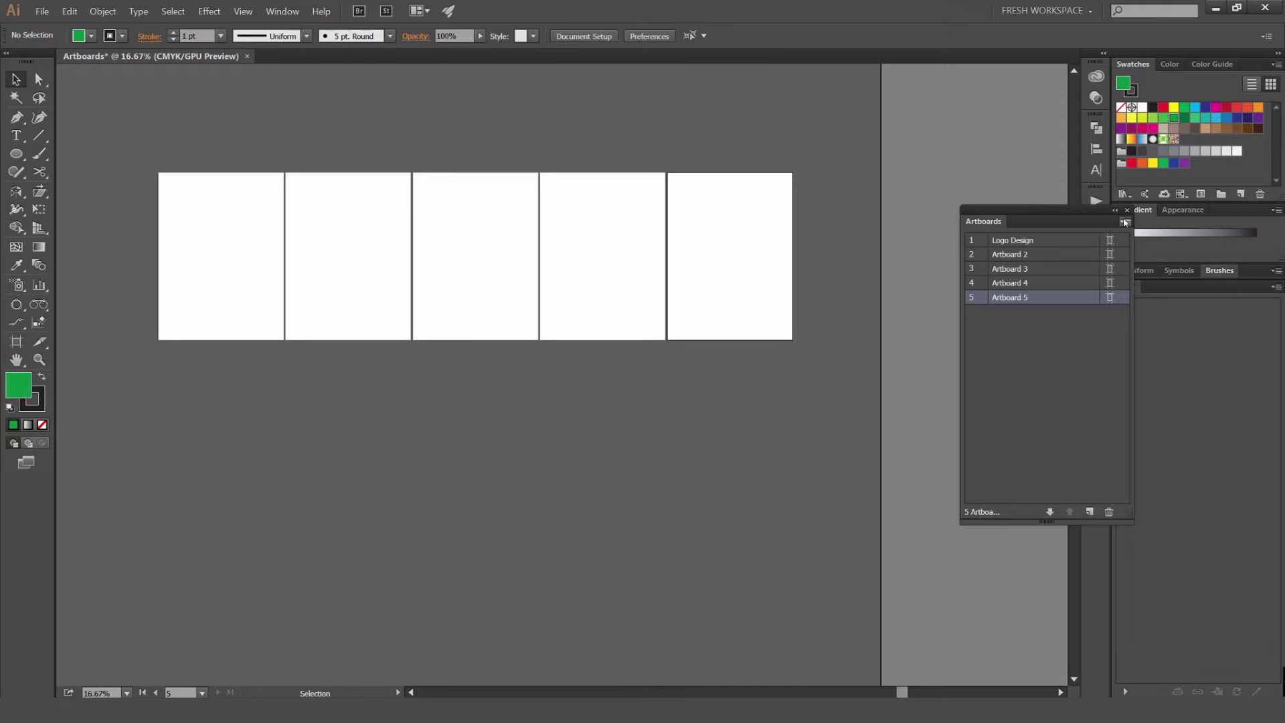
Rearrange the artboards into a row-by-row grid with 2 columns and 20 pt spacing
{"action": "left_click", "coordinate": [1125, 227]}
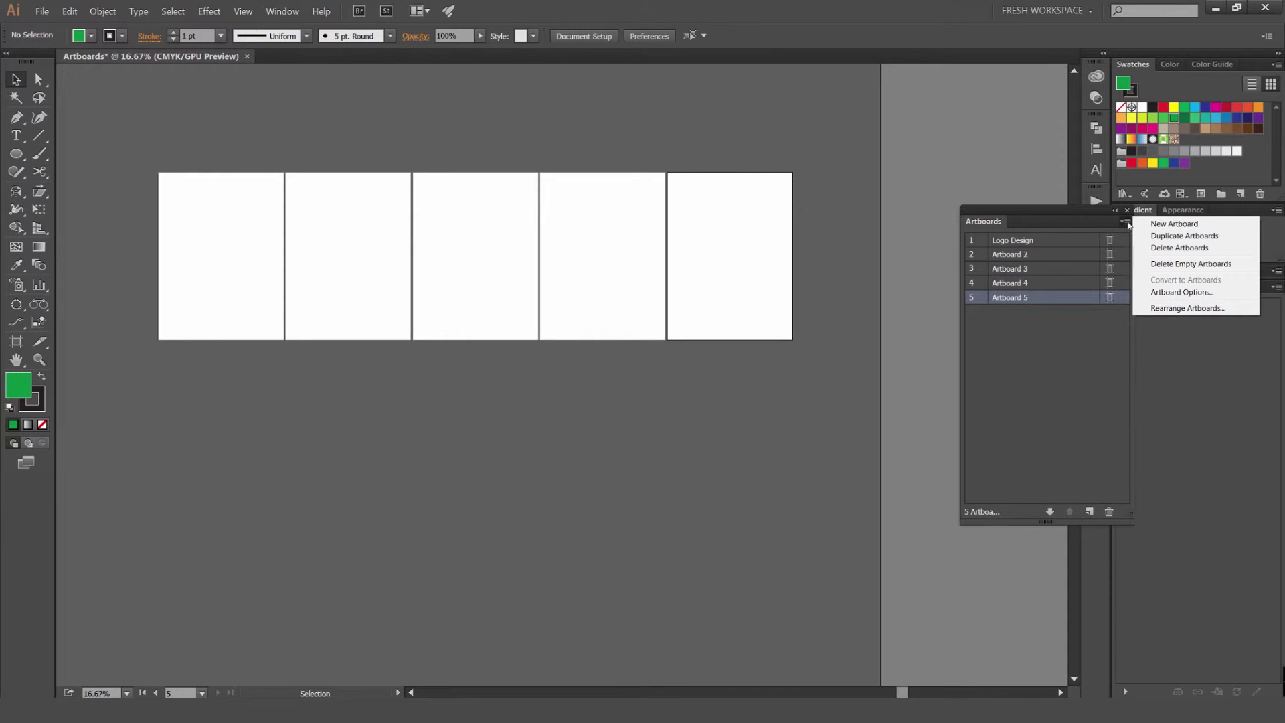
{"action": "left_click", "coordinate": [1167, 309]}
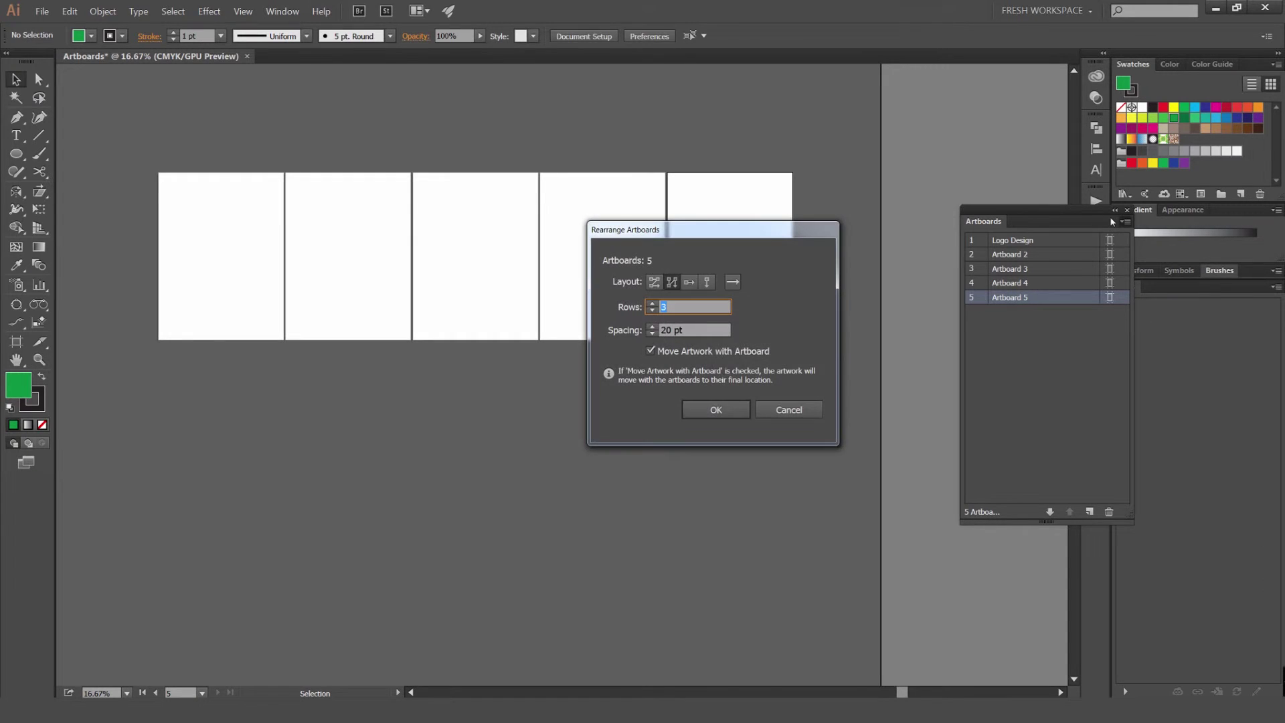
{"action": "left_click_drag", "start_coordinate": [747, 229], "coordinate": [718, 234]}
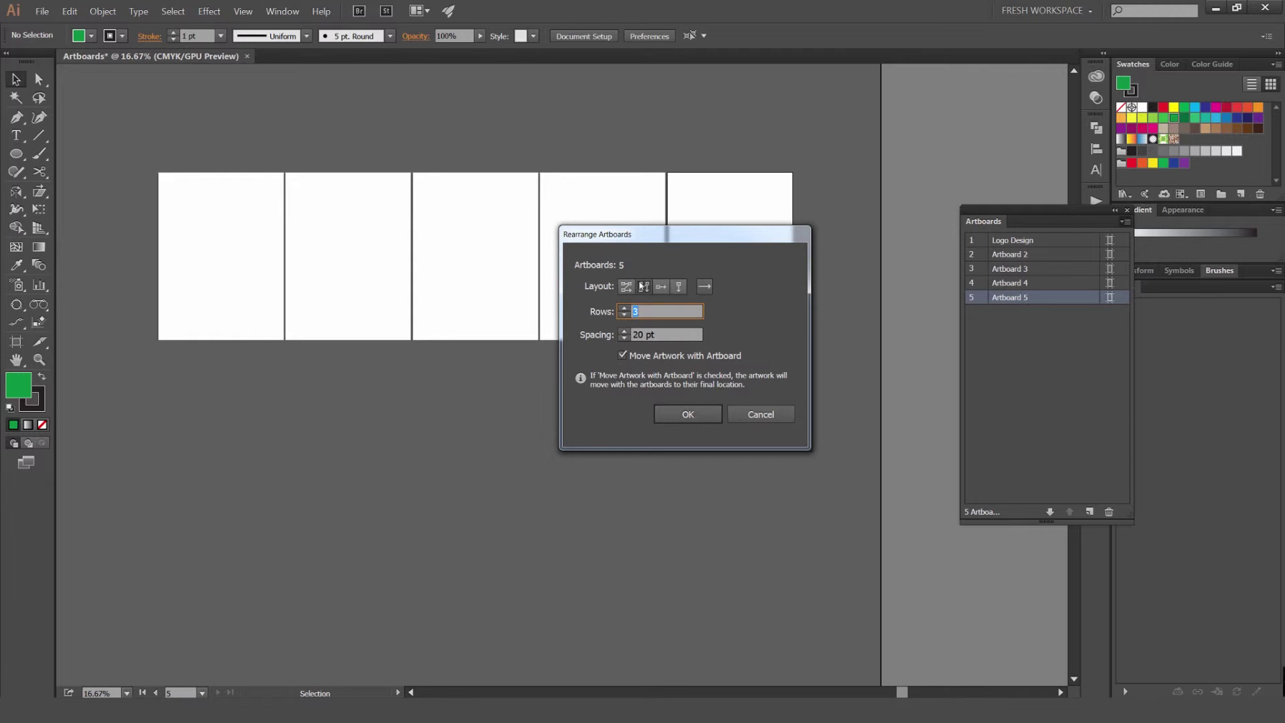
{"action": "key", "text": "BackSpace"}
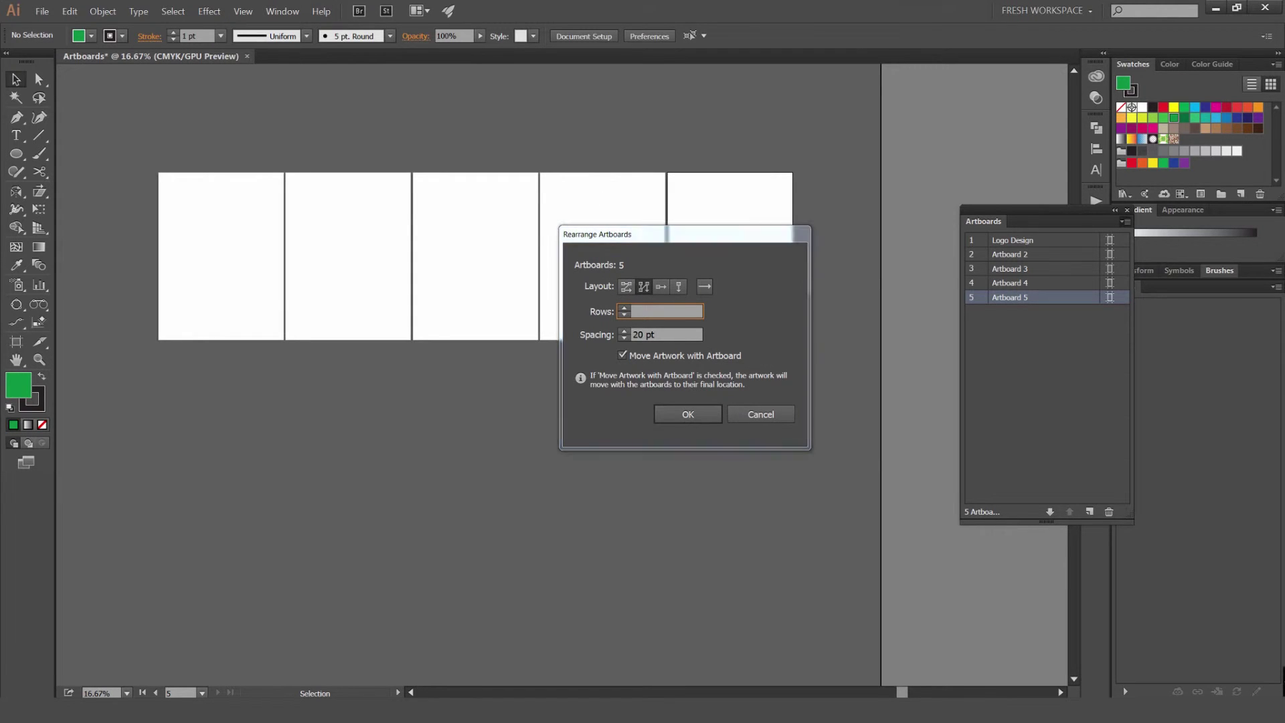
{"action": "left_click", "coordinate": [625, 287]}
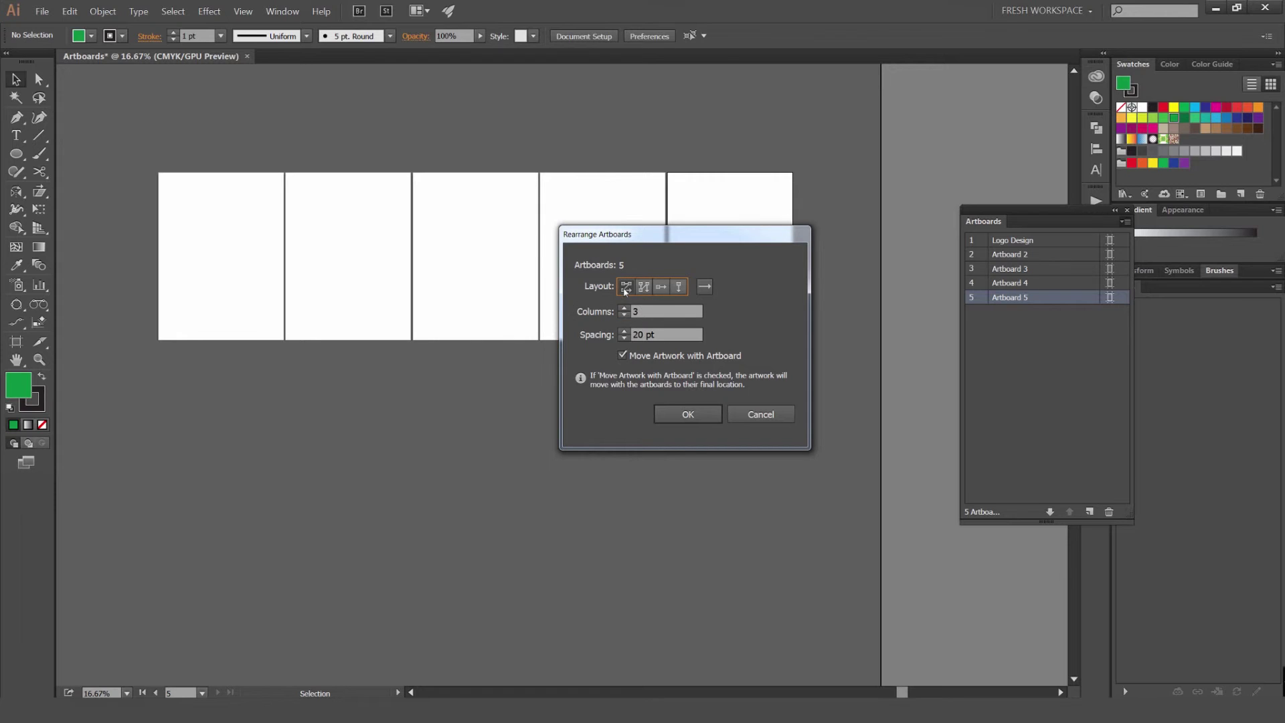
{"action": "left_click", "coordinate": [625, 315]}
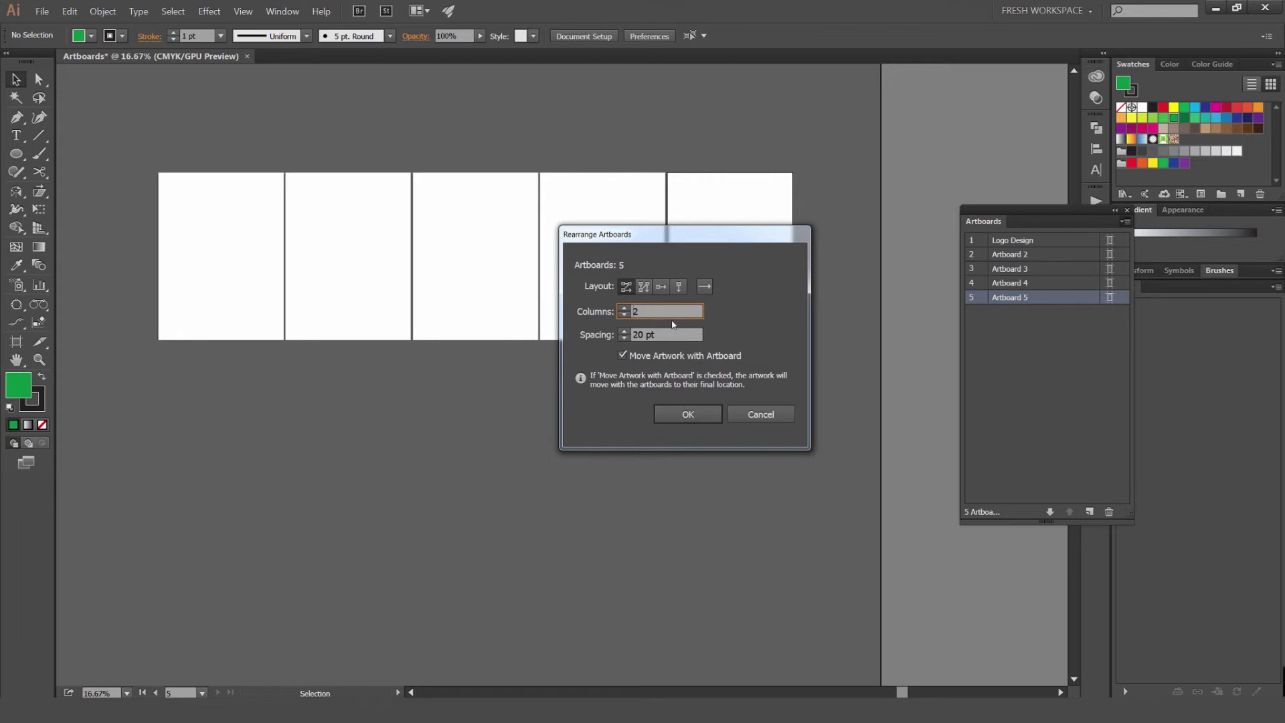
{"action": "left_click", "coordinate": [629, 336]}
{"action": "left_click", "coordinate": [688, 414]}
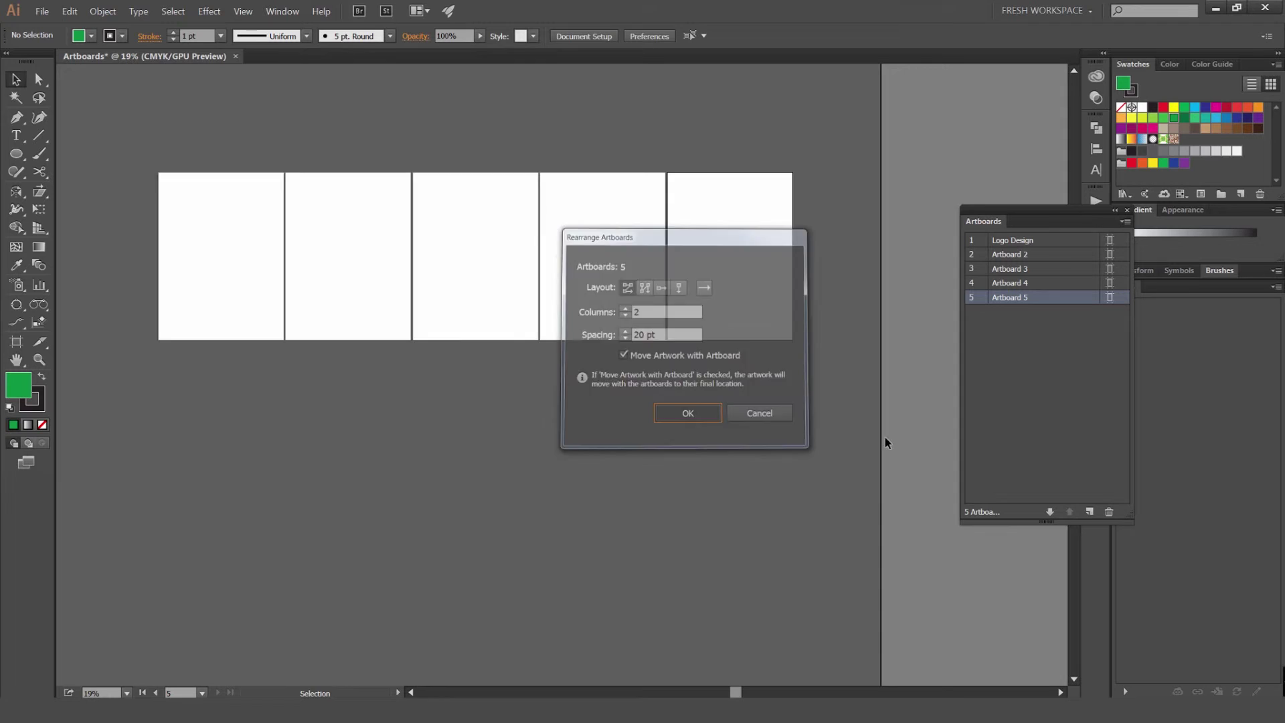
Examine the rearranged artboard grid and make its first artboard, Logo Design, active
{"action": "key", "text": "ctrl+minus"}
{"action": "left_click_drag", "start_coordinate": [786, 392], "coordinate": [692, 327]}
{"action": "left_click_drag", "start_coordinate": [604, 286], "coordinate": [648, 295]}
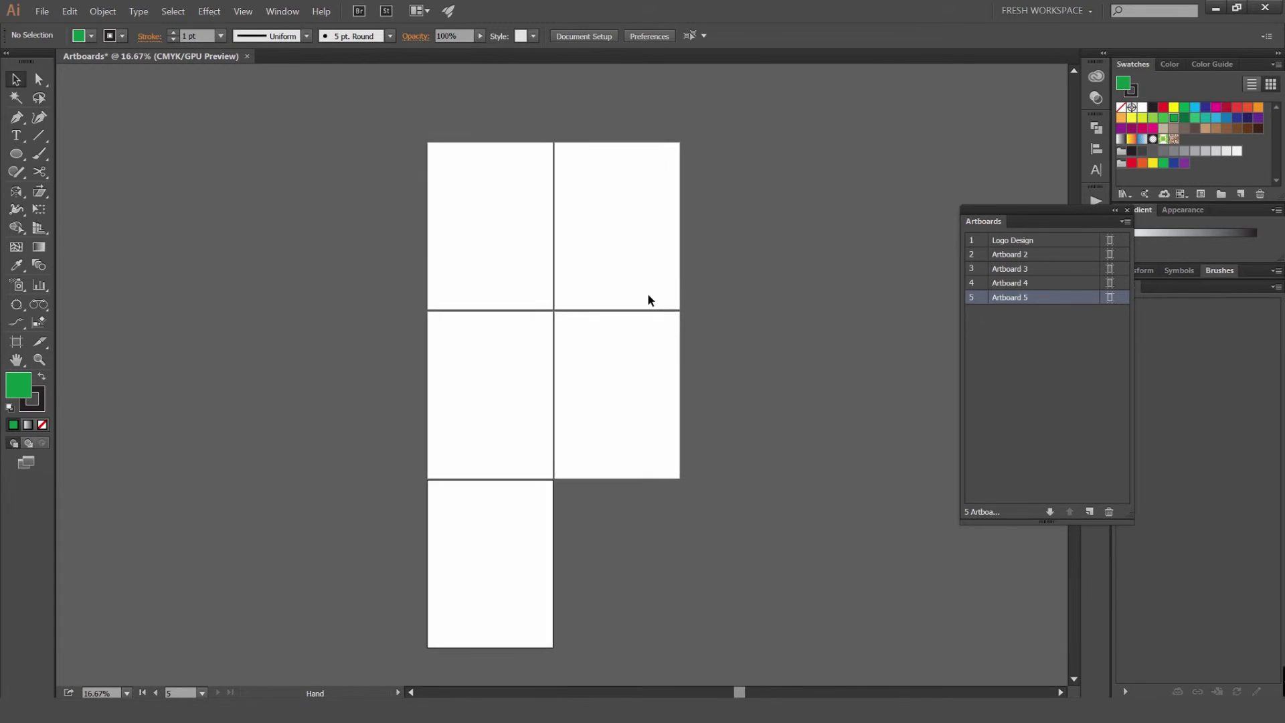
{"action": "left_click_drag", "start_coordinate": [667, 239], "coordinate": [676, 275]}
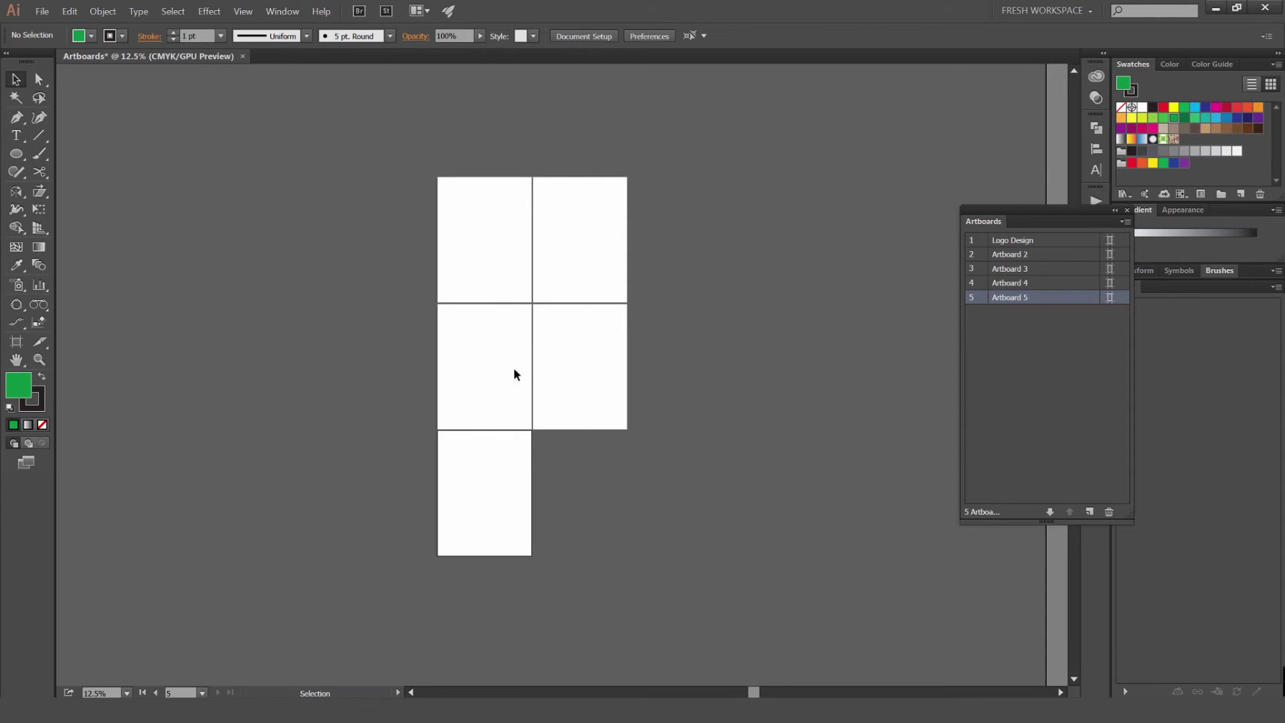
{"action": "left_click", "coordinate": [477, 267]}
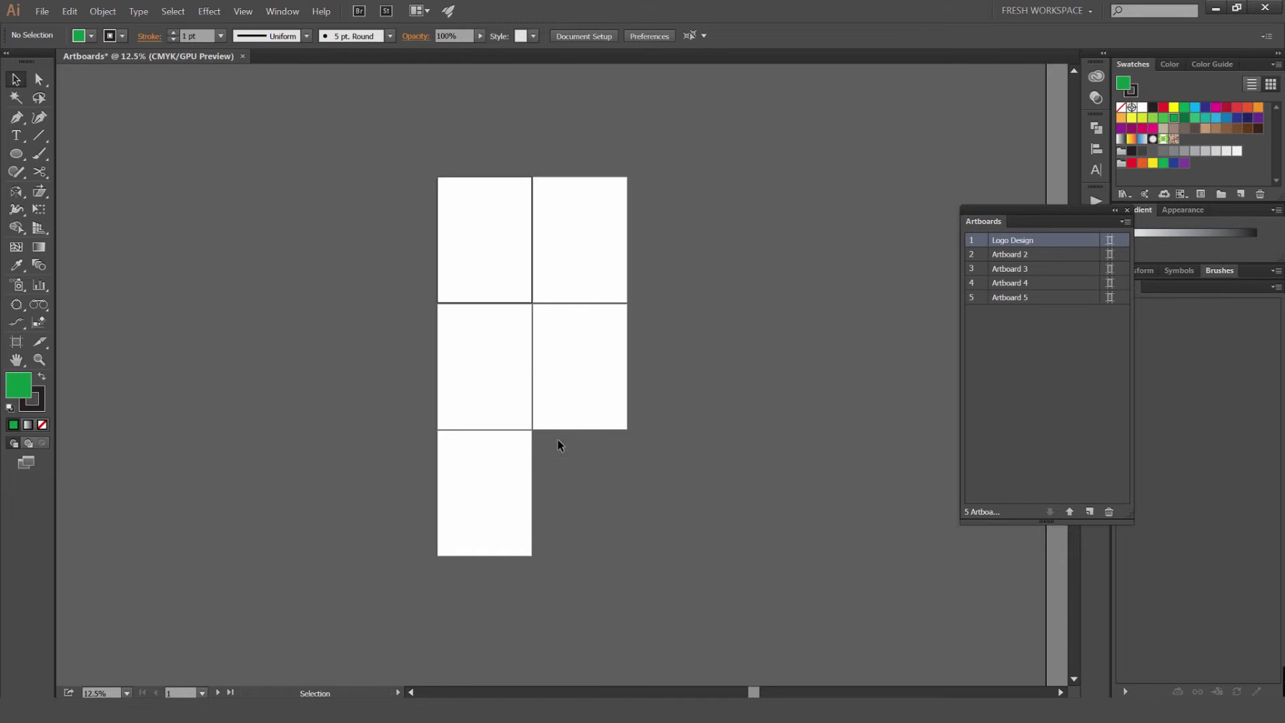
Make Artboard 5 active and add three more artboards to the document
{"action": "left_click", "coordinate": [1012, 297]}
{"action": "key", "text": "ctrl+minus"}
{"action": "key", "text": "ctrl+minus"}
{"action": "left_click_drag", "start_coordinate": [871, 334], "coordinate": [847, 325]}
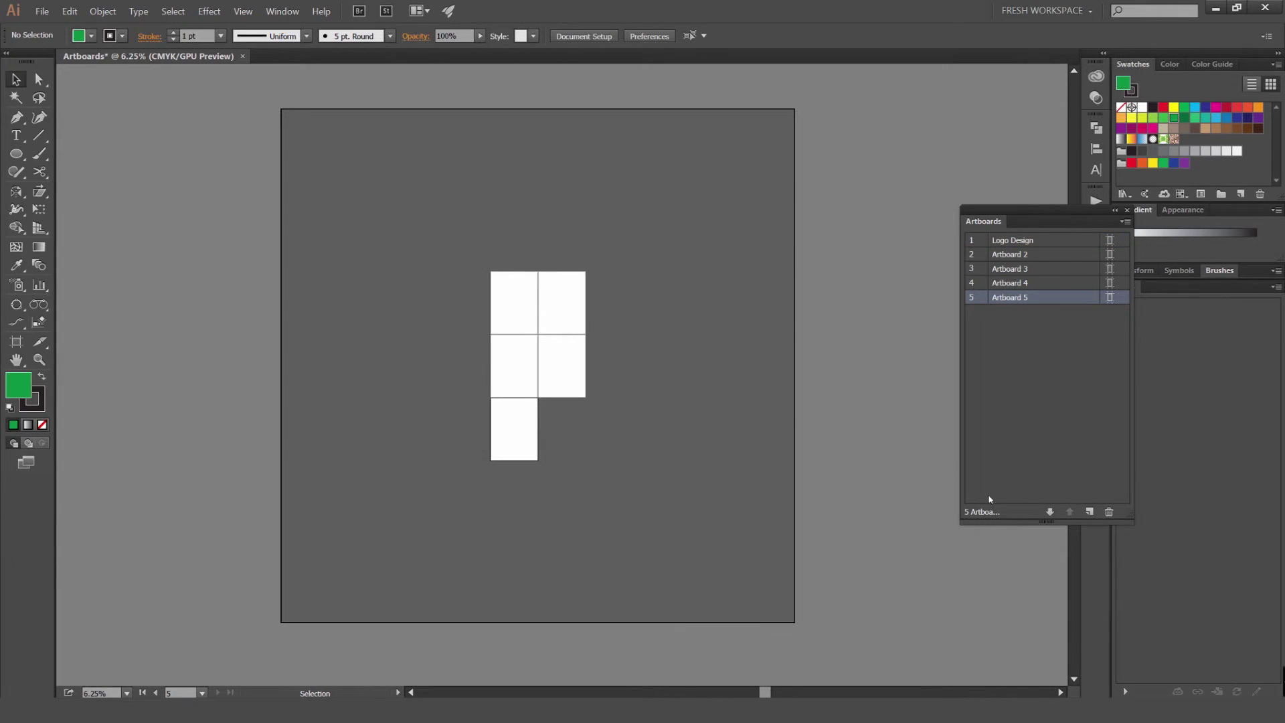
{"action": "left_click", "coordinate": [1089, 511]}
{"action": "left_click", "coordinate": [1089, 511]}
{"action": "left_click", "coordinate": [1089, 511]}
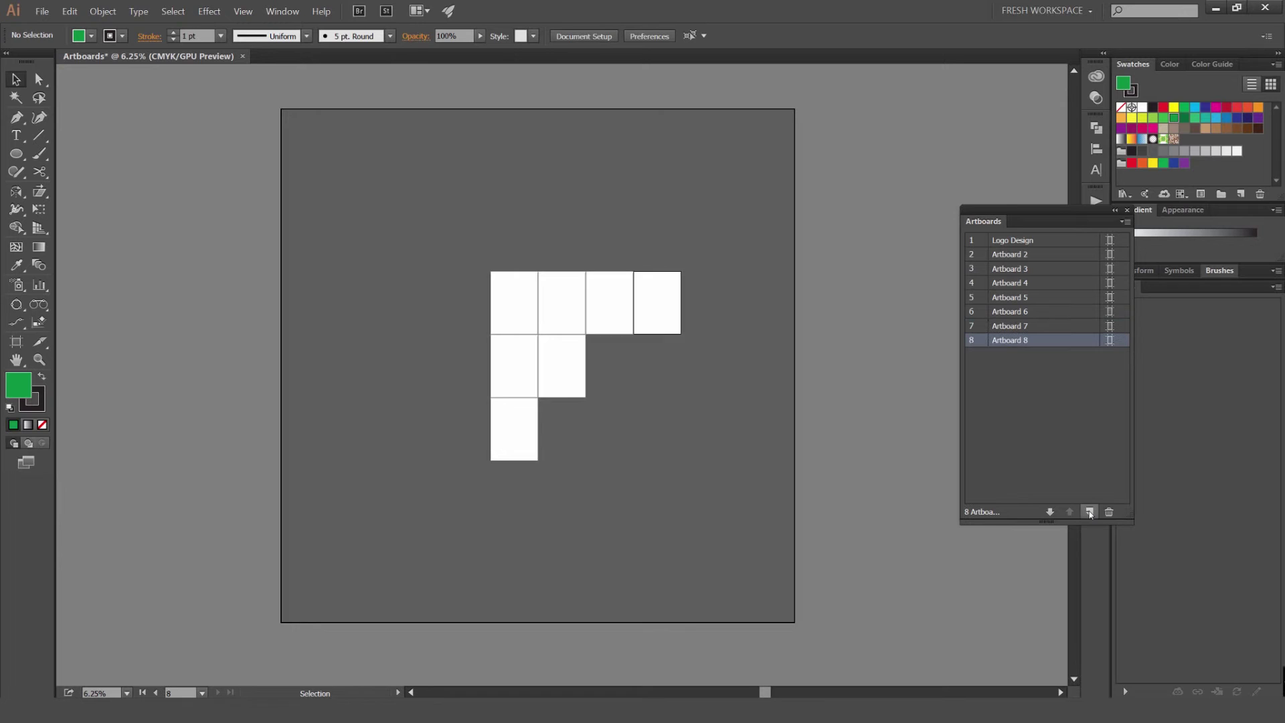
Rearrange the eight artboards into a row-by-row grid with 3 columns and 20 pt spacing
{"action": "left_click", "coordinate": [1127, 221]}
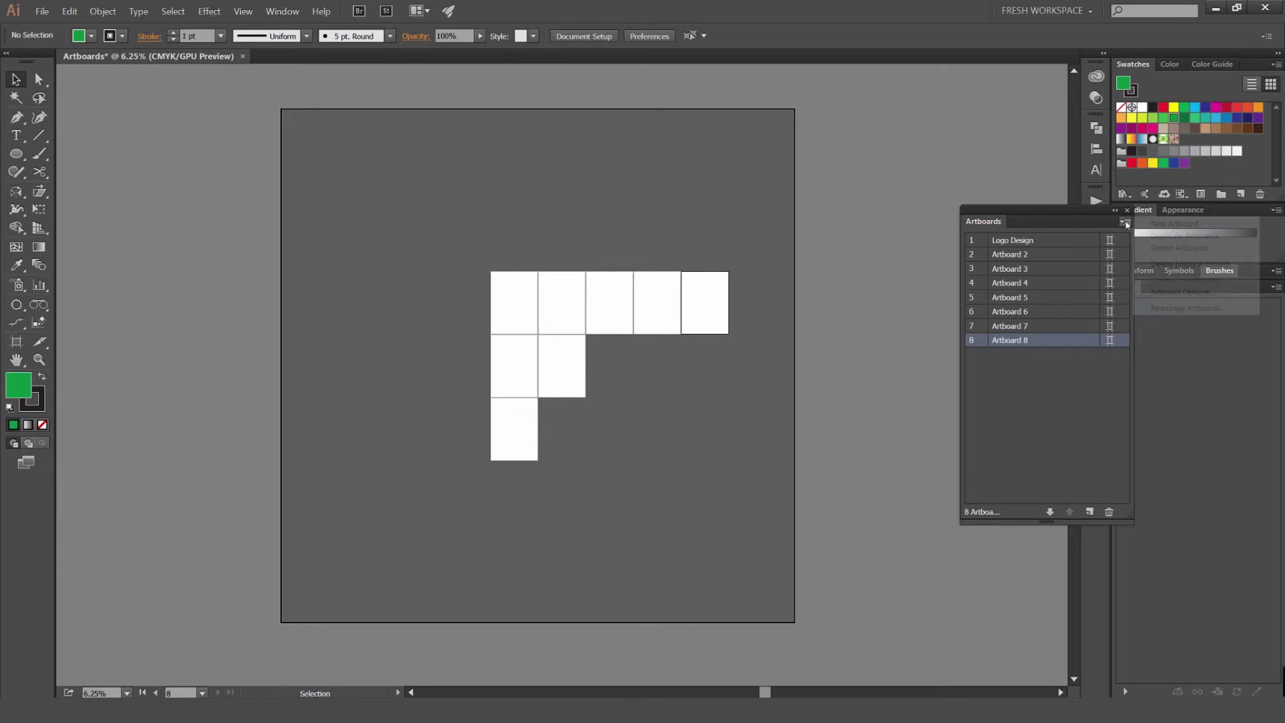
{"action": "left_click", "coordinate": [1157, 309]}
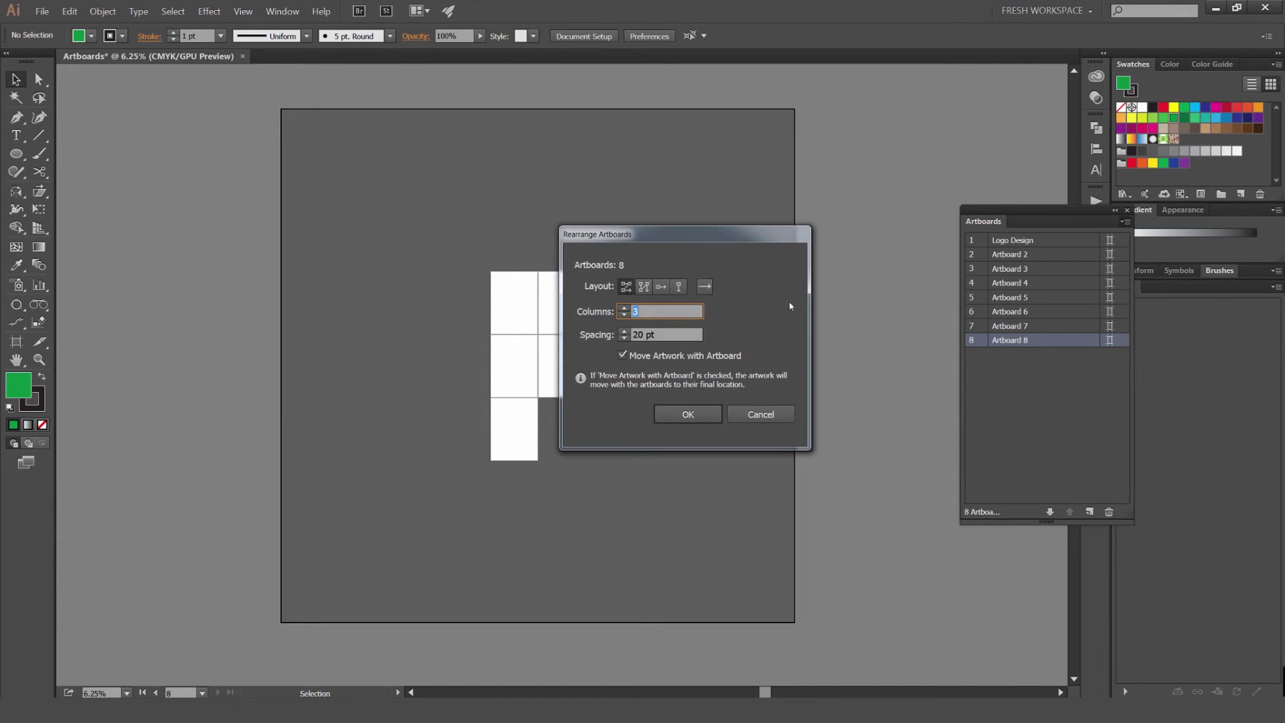
{"action": "left_click_drag", "start_coordinate": [687, 233], "coordinate": [844, 344]}
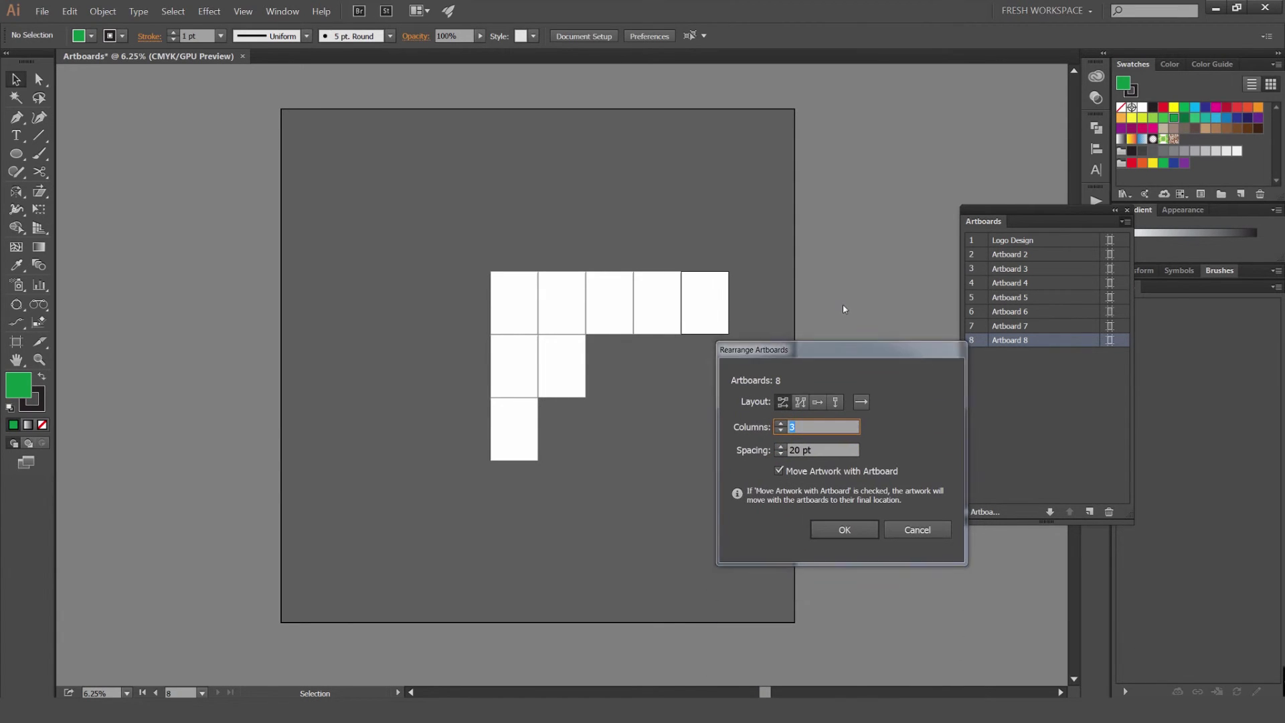
{"action": "key", "text": "Return"}
{"action": "key", "text": "ctrl+minus"}
{"action": "left_click_drag", "start_coordinate": [731, 335], "coordinate": [625, 318]}
{"action": "left_click_drag", "start_coordinate": [469, 240], "coordinate": [566, 251]}
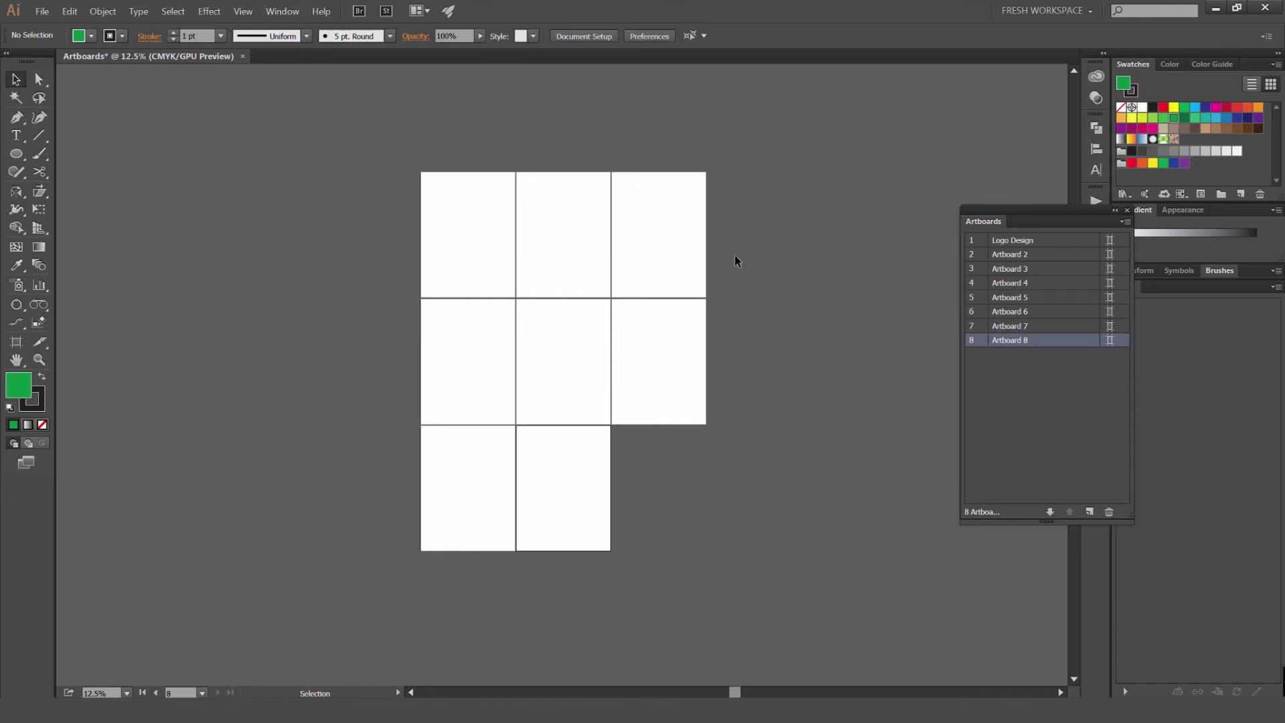
Delete Artboards 3 through 8 from the document
{"action": "double_click", "coordinate": [1031, 340]}
{"action": "left_click", "coordinate": [1047, 269], "text": "shift"}
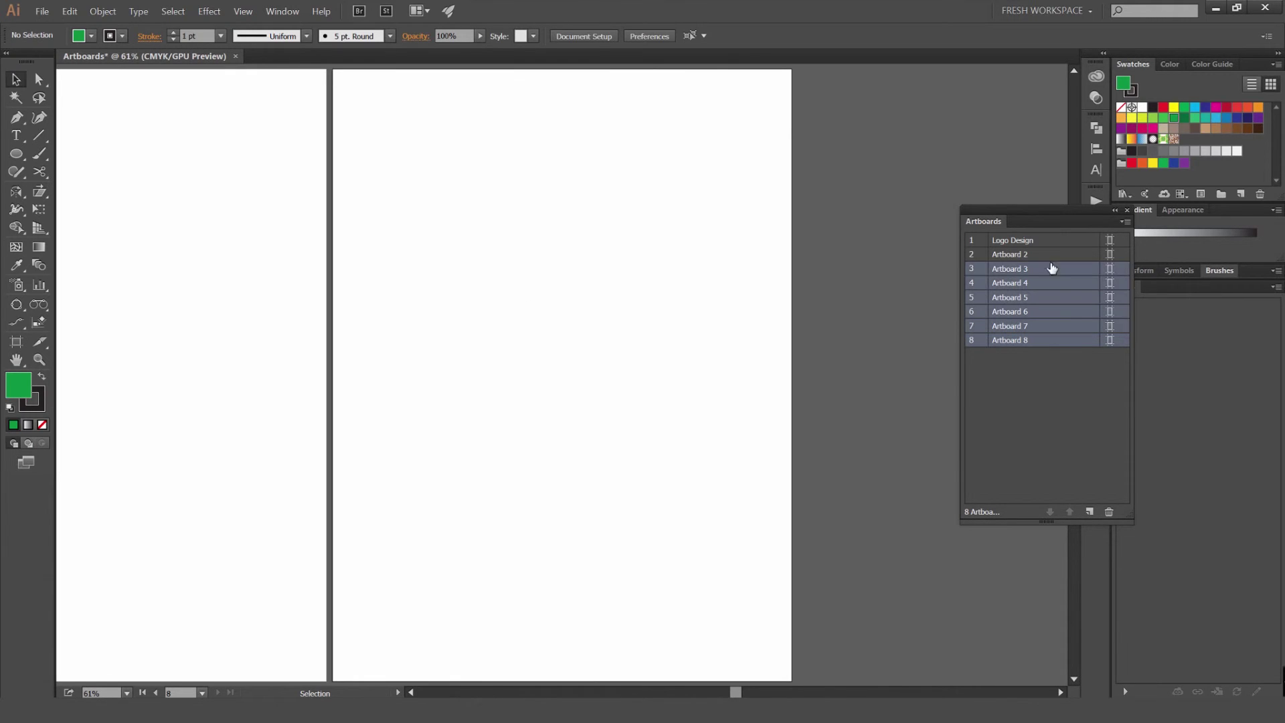
{"action": "left_click", "coordinate": [1109, 512]}
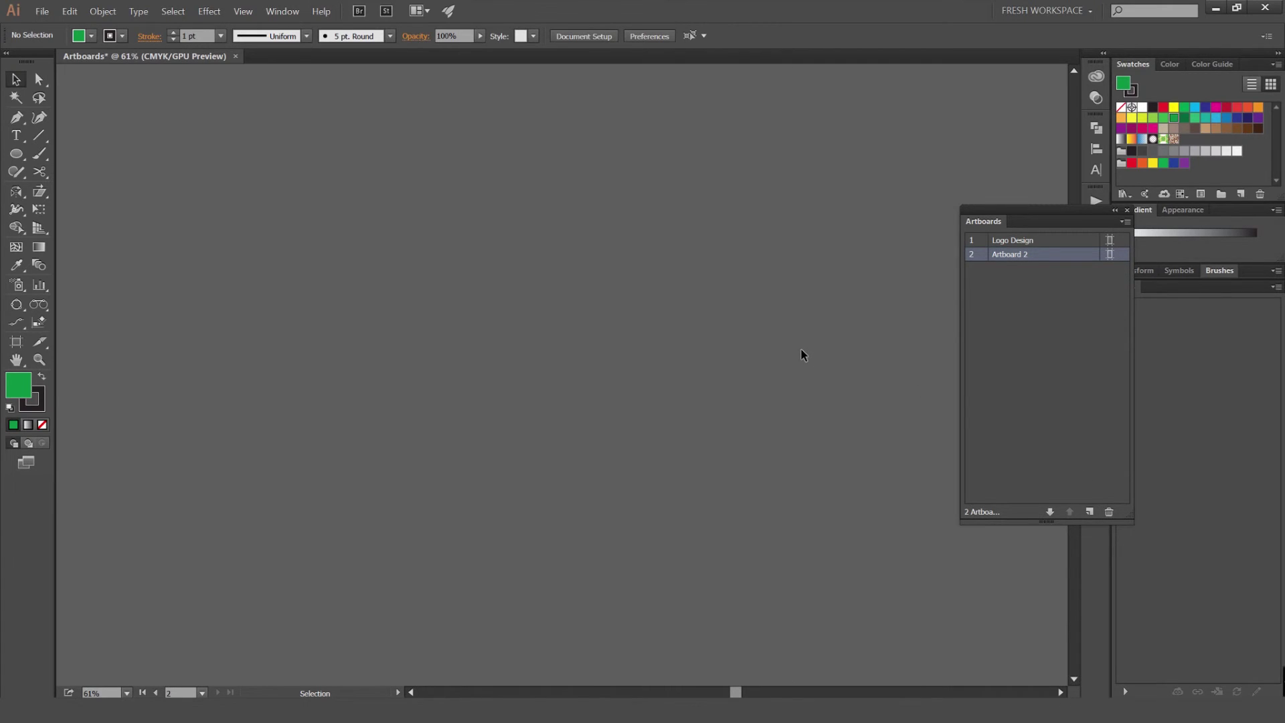
{"action": "key", "text": "ctrl+minus"}
{"action": "key", "text": "ctrl+minus"}
{"action": "key", "text": "ctrl+minus"}
{"action": "key", "text": "ctrl+minus"}
{"action": "key", "text": "ctrl+plus"}
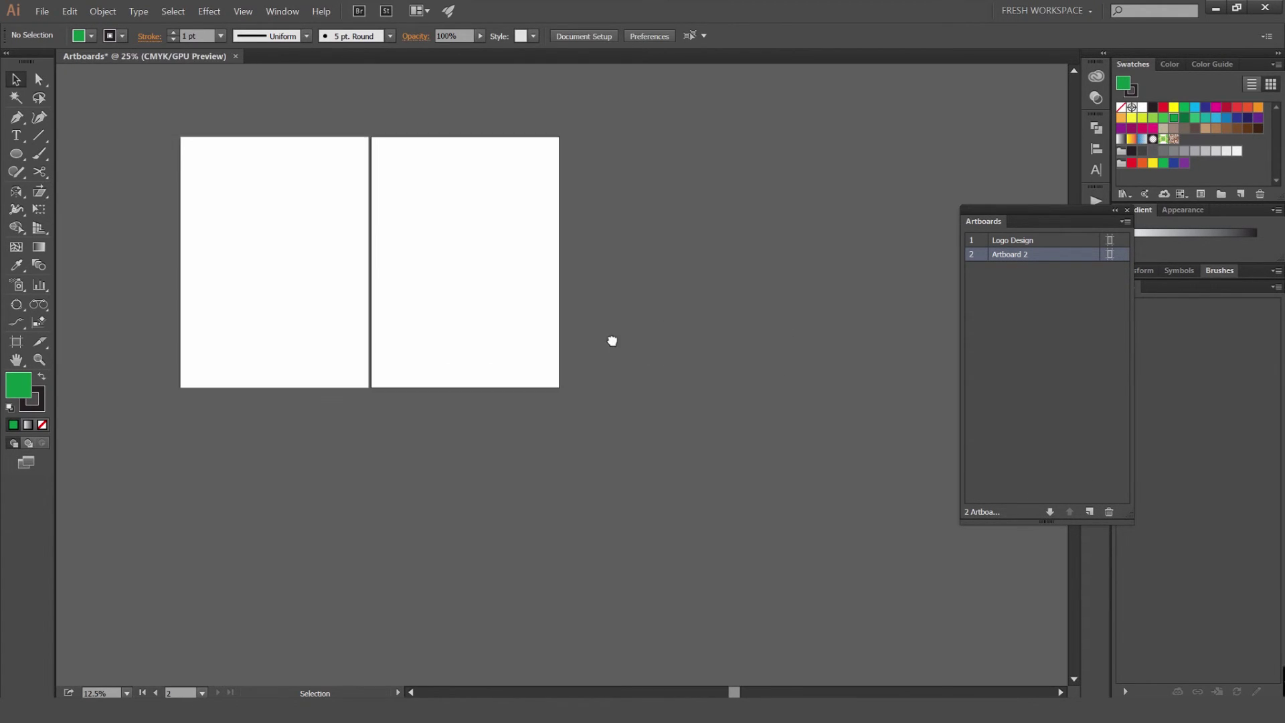
Duplicate Artboard 2 and delete the copy
{"action": "left_click", "coordinate": [1125, 222]}
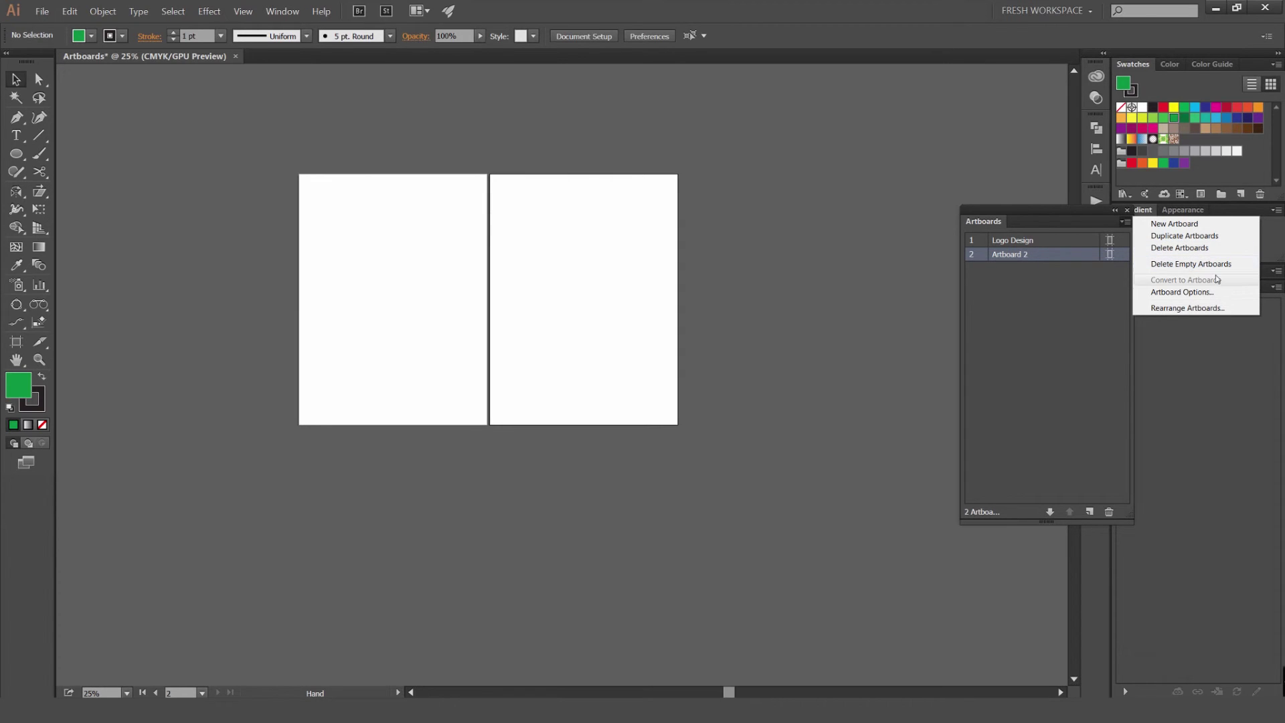
{"action": "left_click", "coordinate": [1170, 241]}
{"action": "left_click_drag", "start_coordinate": [824, 279], "coordinate": [762, 261]}
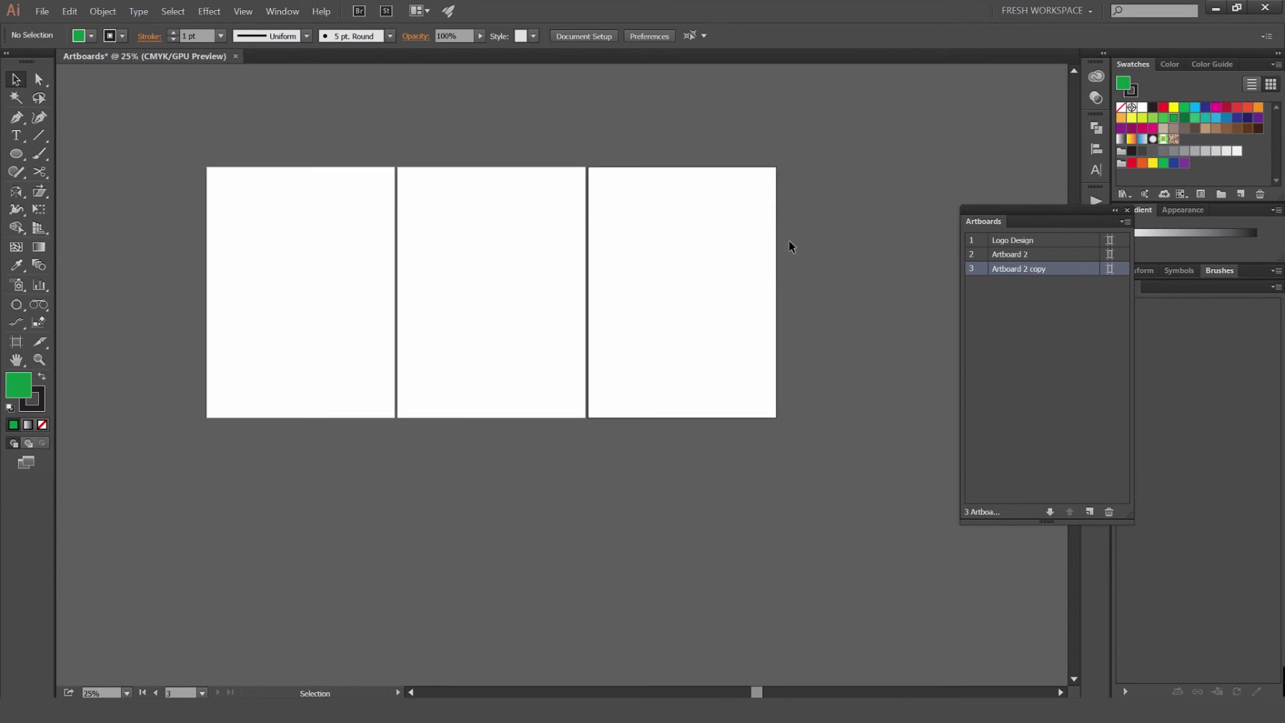
{"action": "scroll", "coordinate": [789, 246], "scroll_direction": "down", "scroll_amount": 1}
{"action": "left_click", "coordinate": [1109, 512]}
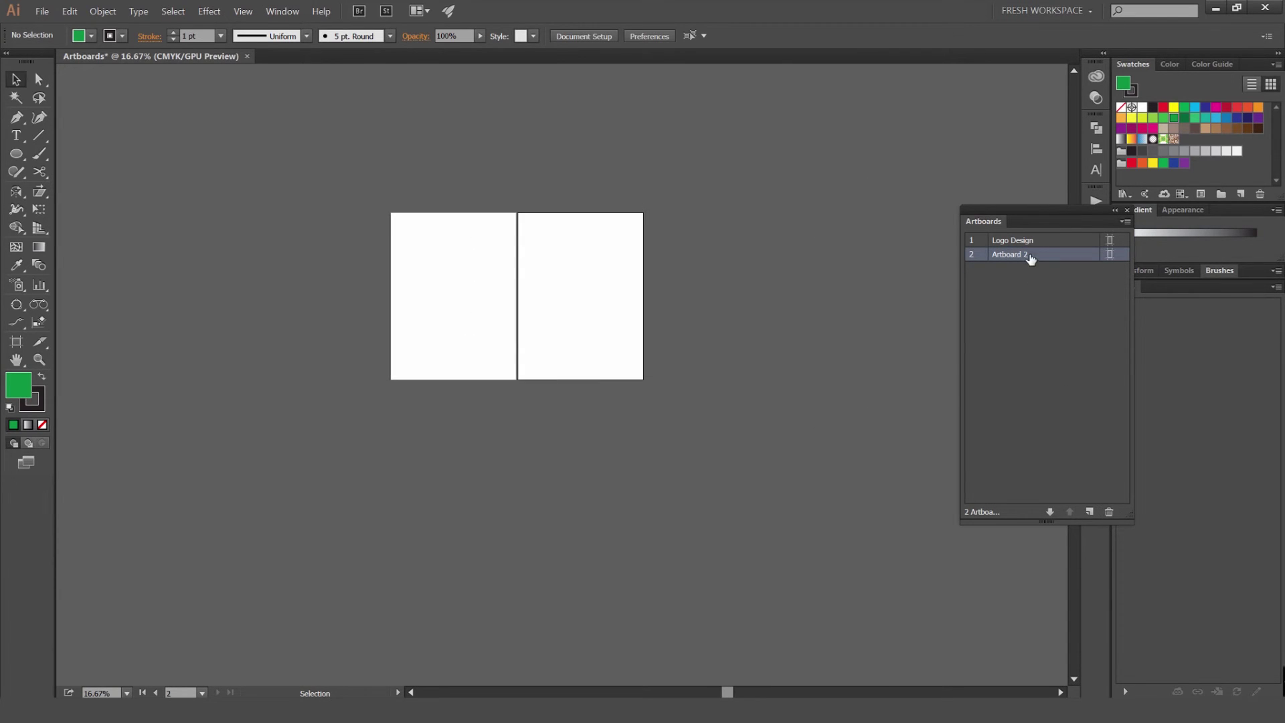
Delete Artboard 2 and move the floating artboard list farther out of the way
{"action": "left_click", "coordinate": [1109, 511]}
{"action": "left_click_drag", "start_coordinate": [1050, 227], "coordinate": [1116, 257]}
{"action": "left_click_drag", "start_coordinate": [706, 243], "coordinate": [629, 247]}
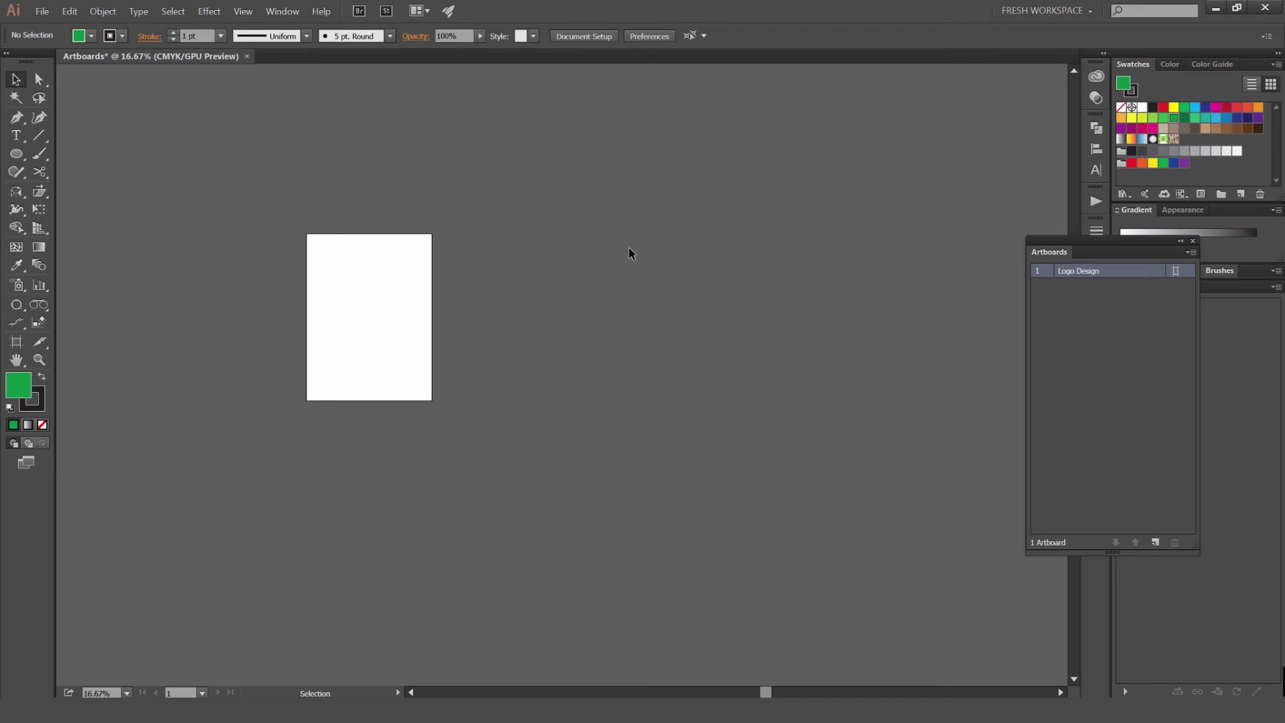
Draw a rectangle about 2088 by 900 pt on the empty canvas beside the Logo Design artboard
{"action": "key", "text": "m"}
{"action": "mouse_move", "coordinate": [472, 233]}
{"action": "left_mouse_down"}
{"action": "mouse_move", "coordinate": [550, 287]}
{"action": "mouse_move", "coordinate": [688, 322]}
{"action": "mouse_move", "coordinate": [647, 308]}
{"action": "left_mouse_up"}
{"action": "key", "text": "v"}
{"action": "left_click", "coordinate": [689, 231]}
{"action": "scroll", "coordinate": [587, 262], "scroll_direction": "up", "scroll_amount": 1}
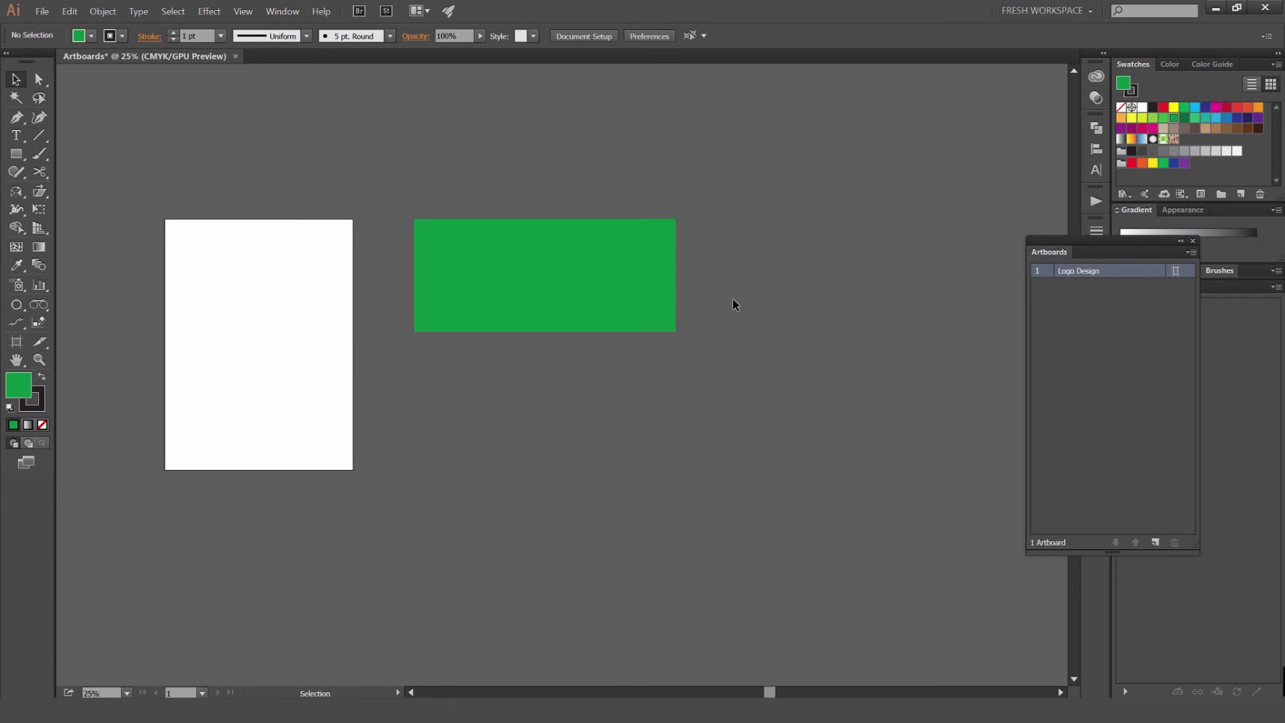
Fill the rectangle with light green and remove its stroke
{"action": "key", "text": "ctrl+a"}
{"action": "left_click", "coordinate": [1153, 118]}
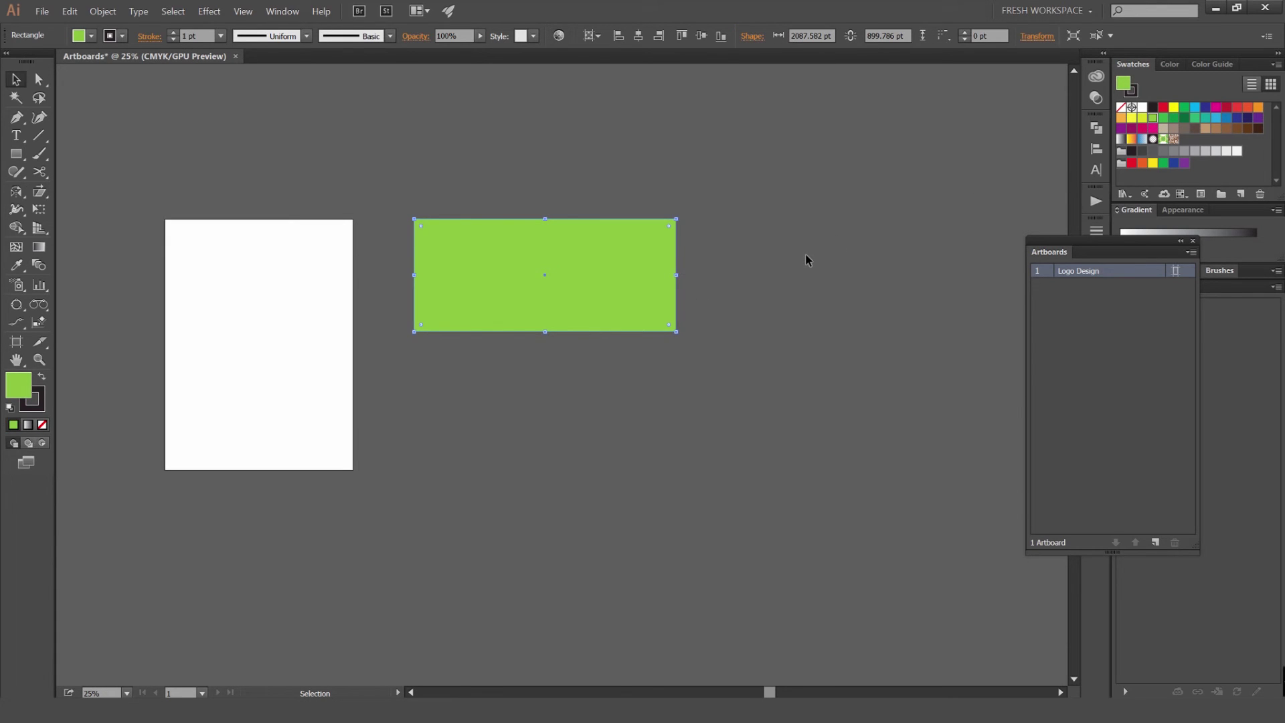
{"action": "key", "text": "x"}
{"action": "key", "text": "slash"}
{"action": "key", "text": "x"}
{"action": "left_click", "coordinate": [769, 258]}
{"action": "scroll", "coordinate": [635, 261], "scroll_direction": "up", "scroll_amount": 1}
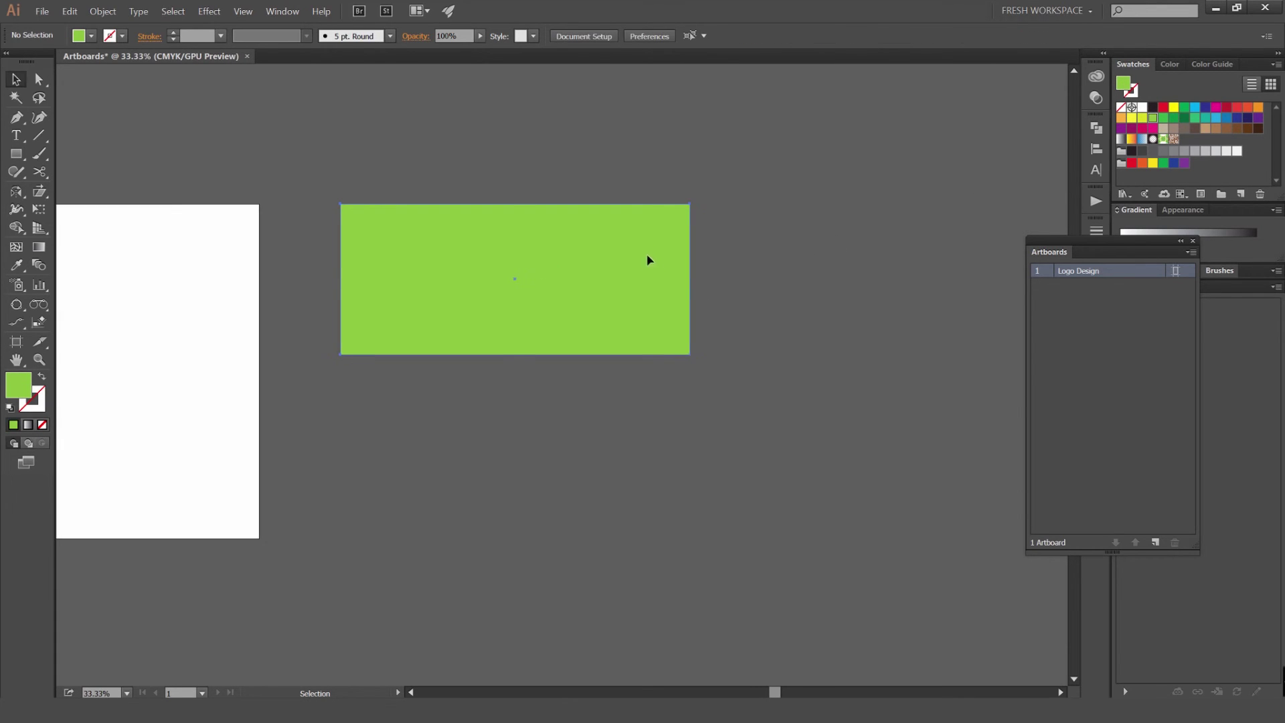
Convert the light green rectangle beside the Logo Design artboard into an artboard
{"action": "left_click", "coordinate": [647, 257]}
{"action": "scroll", "coordinate": [531, 192], "scroll_direction": "up", "scroll_amount": 1}
{"action": "left_click_drag", "start_coordinate": [543, 182], "coordinate": [545, 124]}
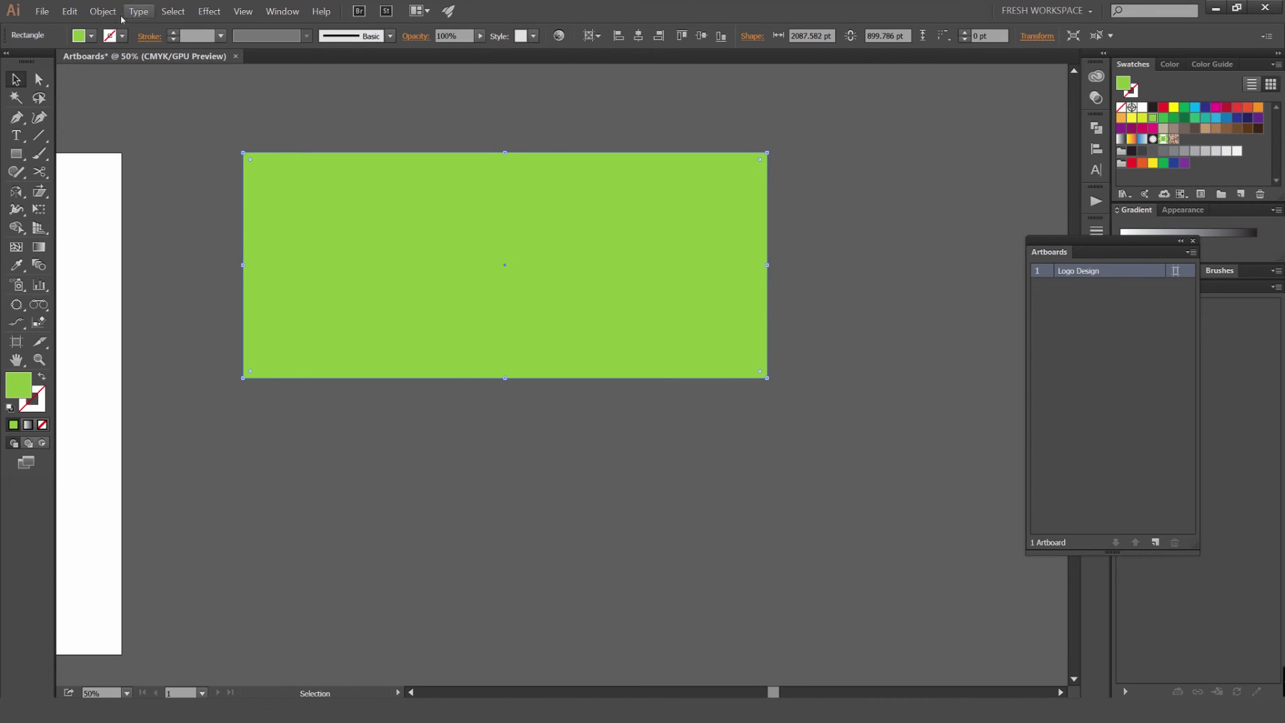
{"action": "left_click", "coordinate": [103, 12]}
{"action": "mouse_move", "coordinate": [165, 384]}
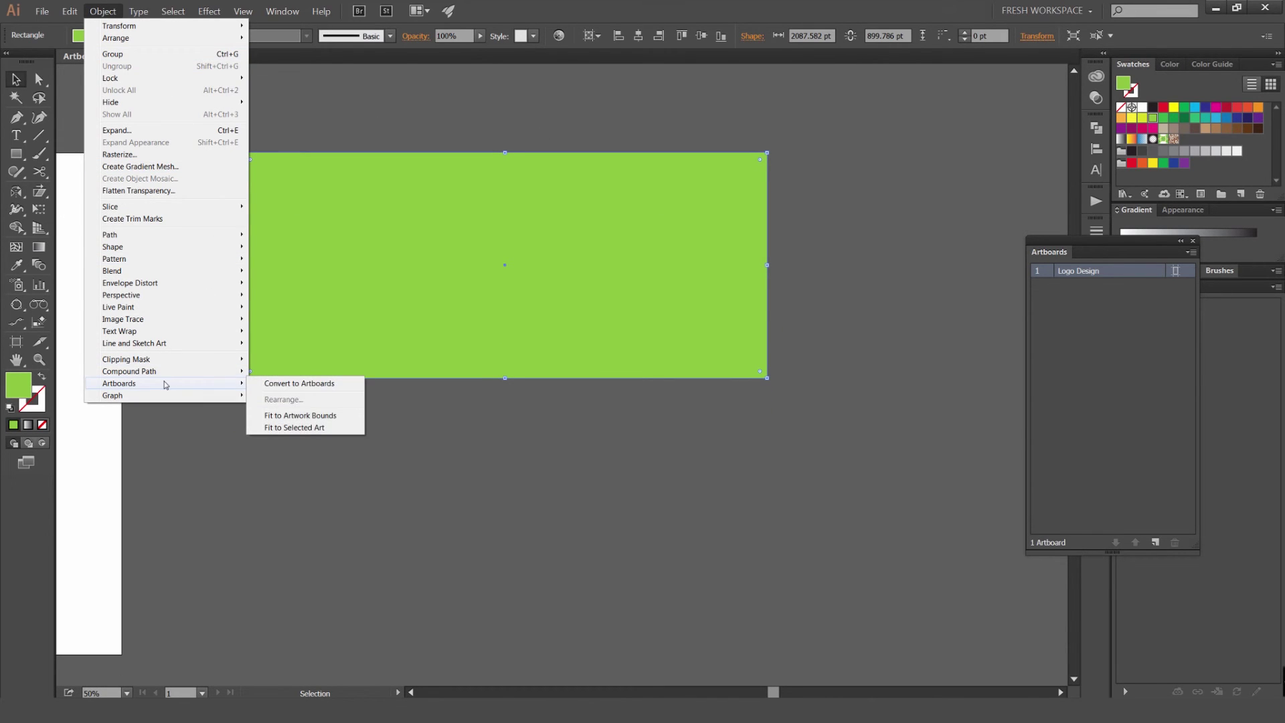
{"action": "left_click", "coordinate": [304, 386]}
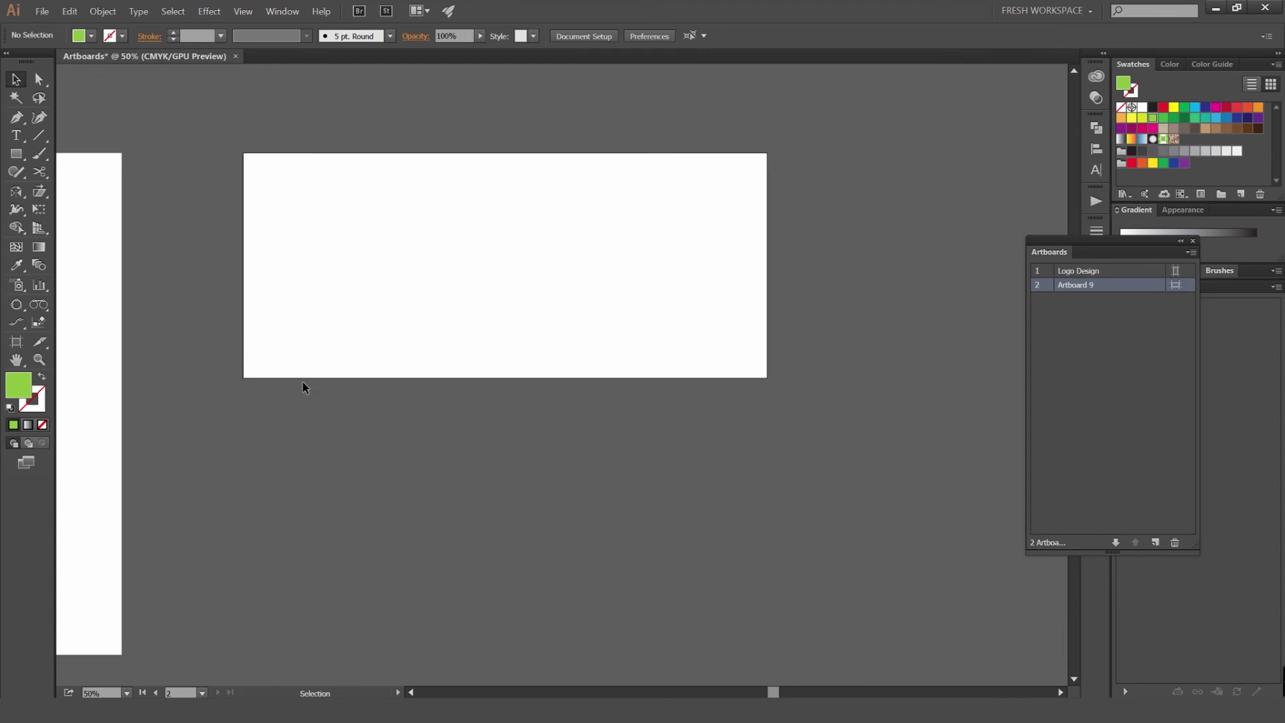
{"action": "key", "text": "ctrl+minus"}
{"action": "key", "text": "ctrl+minus"}
{"action": "left_click_drag", "start_coordinate": [636, 224], "coordinate": [578, 226]}
{"action": "scroll", "coordinate": [599, 236], "scroll_direction": "up", "scroll_amount": 2}
{"action": "key", "text": "l"}
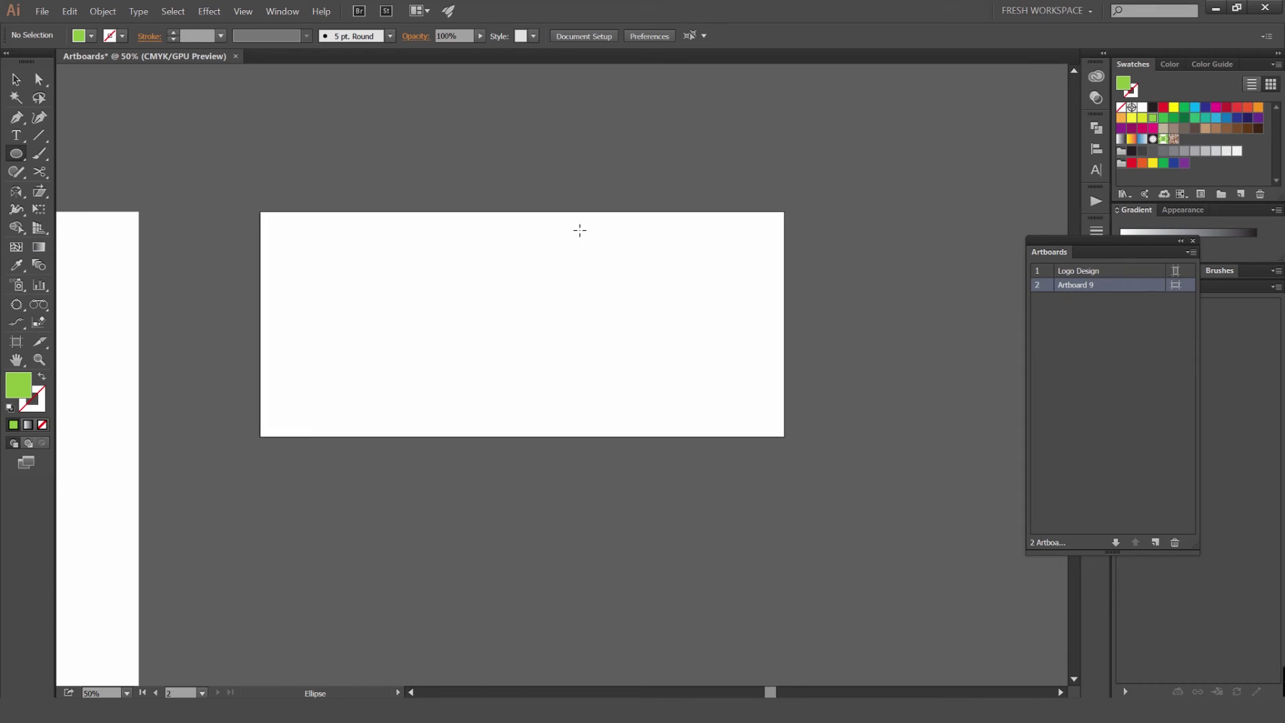
{"action": "left_click_drag", "start_coordinate": [455, 291], "coordinate": [531, 339]}
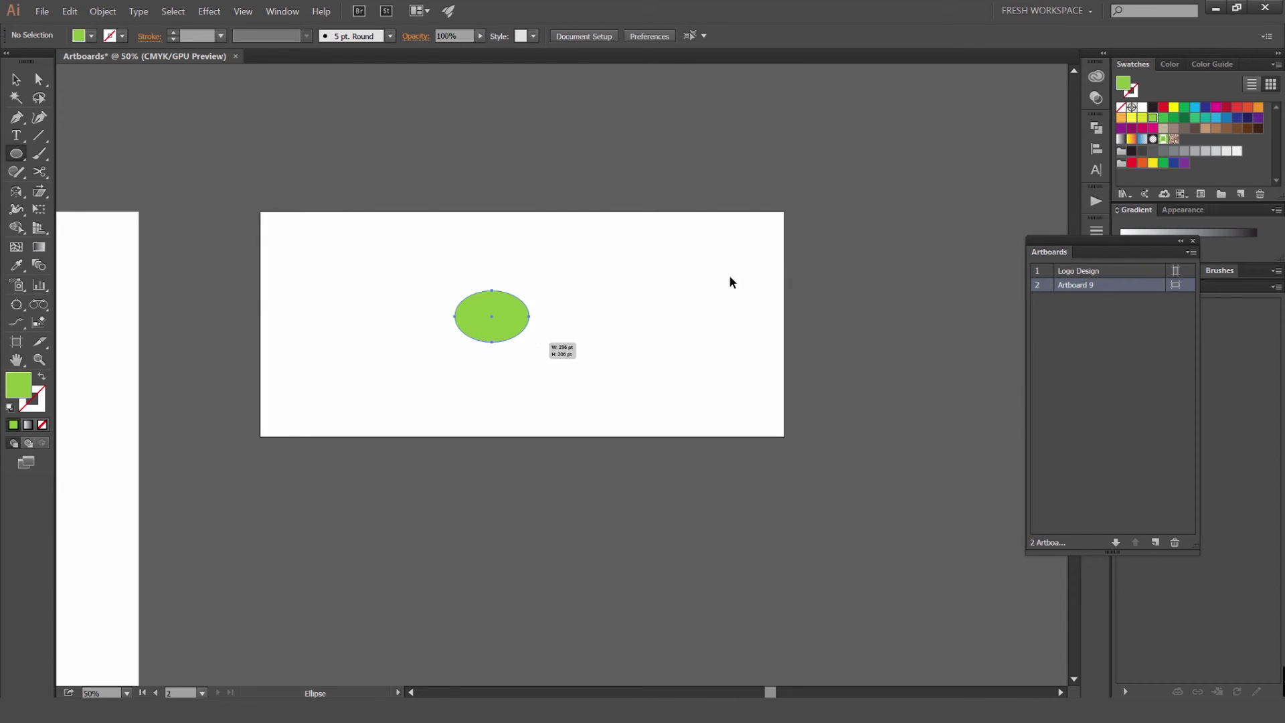
{"action": "key", "text": "ctrl+z"}
Draw a light green rectangle about 682 by 266 pt near the middle of the new artboard
{"action": "key", "text": "m"}
{"action": "left_click_drag", "start_coordinate": [449, 283], "coordinate": [620, 351]}
{"action": "key", "text": "v"}
{"action": "left_click_drag", "start_coordinate": [608, 304], "coordinate": [585, 315]}
Fit the active artboard to the selected green rectangle
{"action": "left_click", "coordinate": [103, 11]}
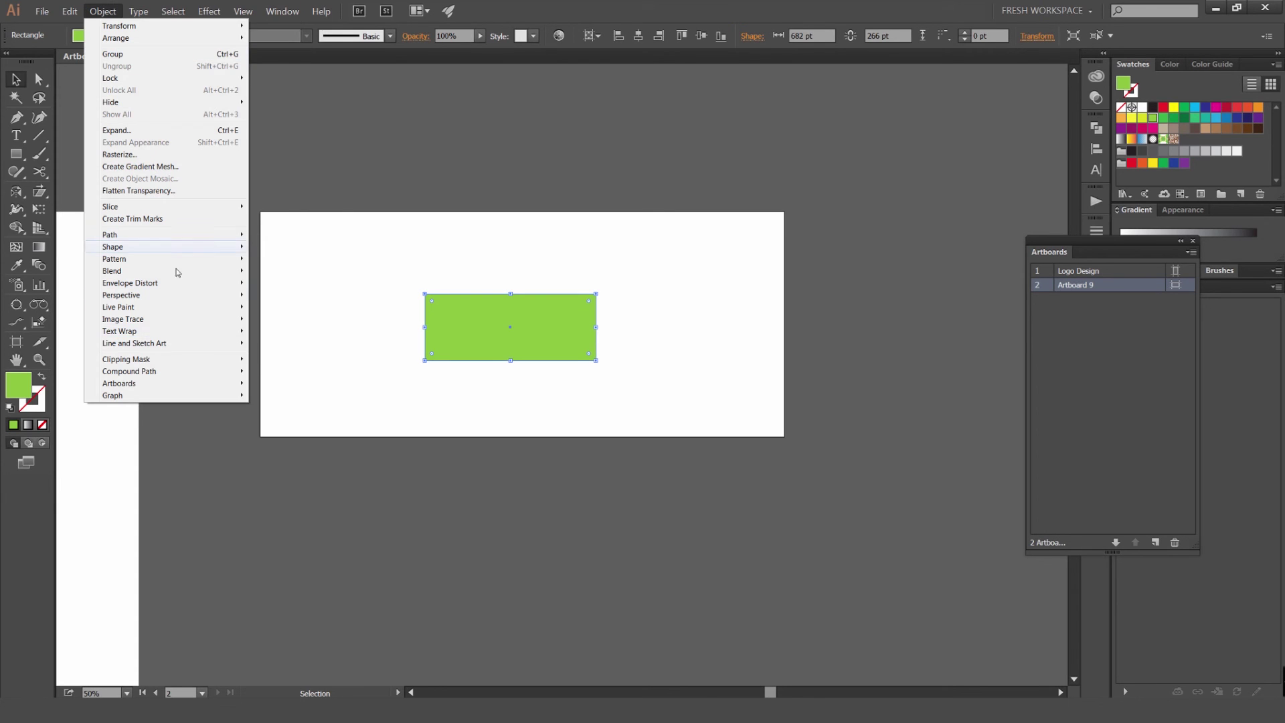
{"action": "mouse_move", "coordinate": [122, 383]}
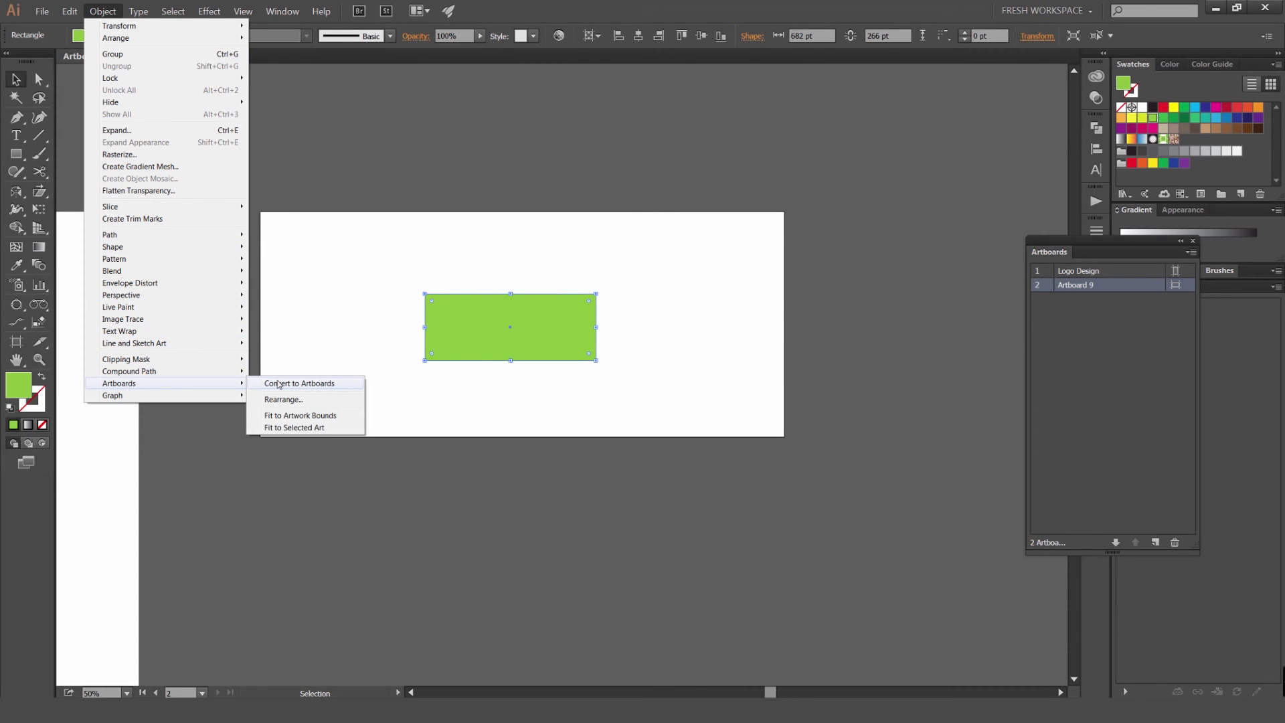
{"action": "left_click", "coordinate": [300, 428]}
{"action": "left_click_drag", "start_coordinate": [629, 272], "coordinate": [414, 395]}
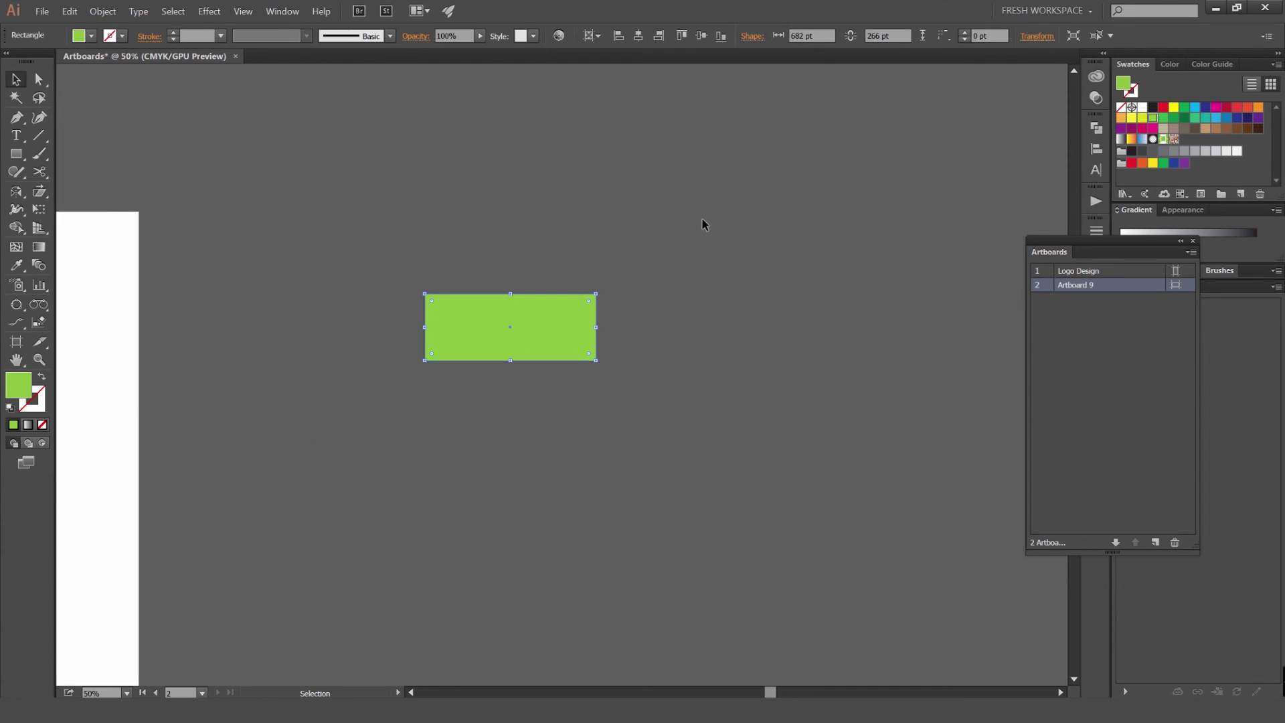
{"action": "left_click_drag", "start_coordinate": [677, 190], "coordinate": [401, 402]}
{"action": "key", "text": "ctrl+plus"}
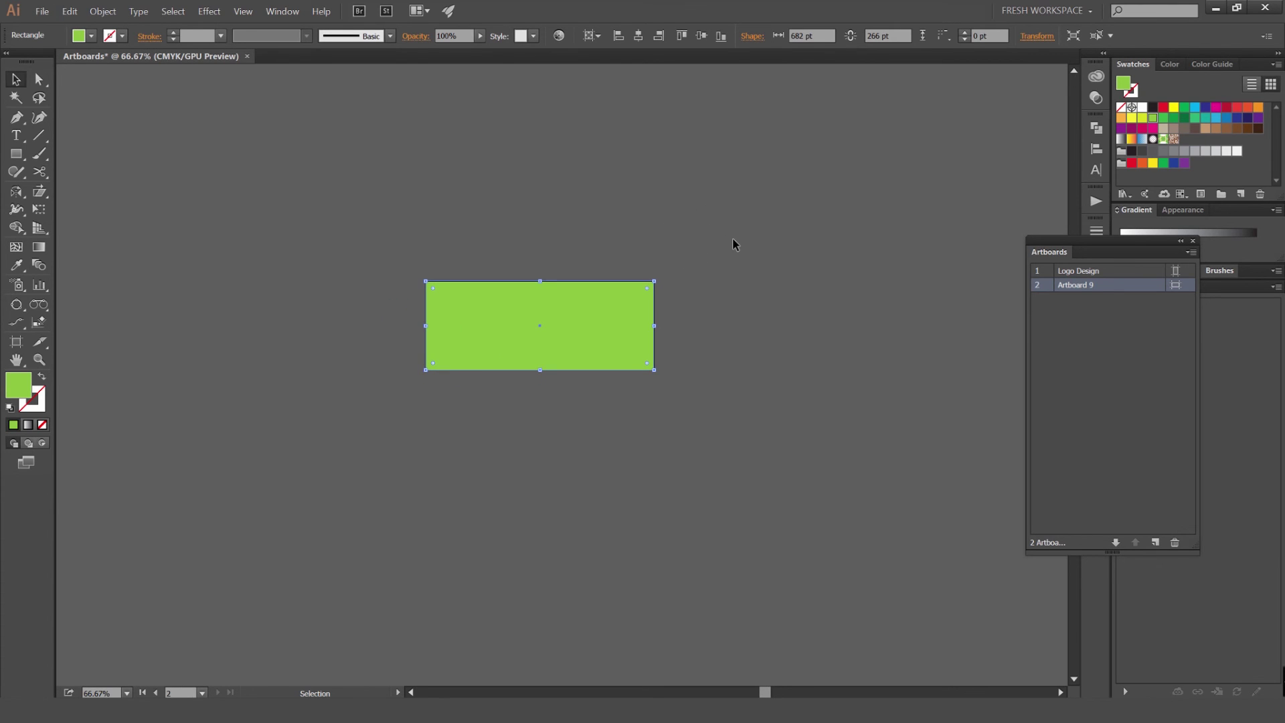
{"action": "left_click", "coordinate": [574, 276]}
{"action": "scroll", "coordinate": [588, 296], "scroll_direction": "up", "scroll_amount": 1}
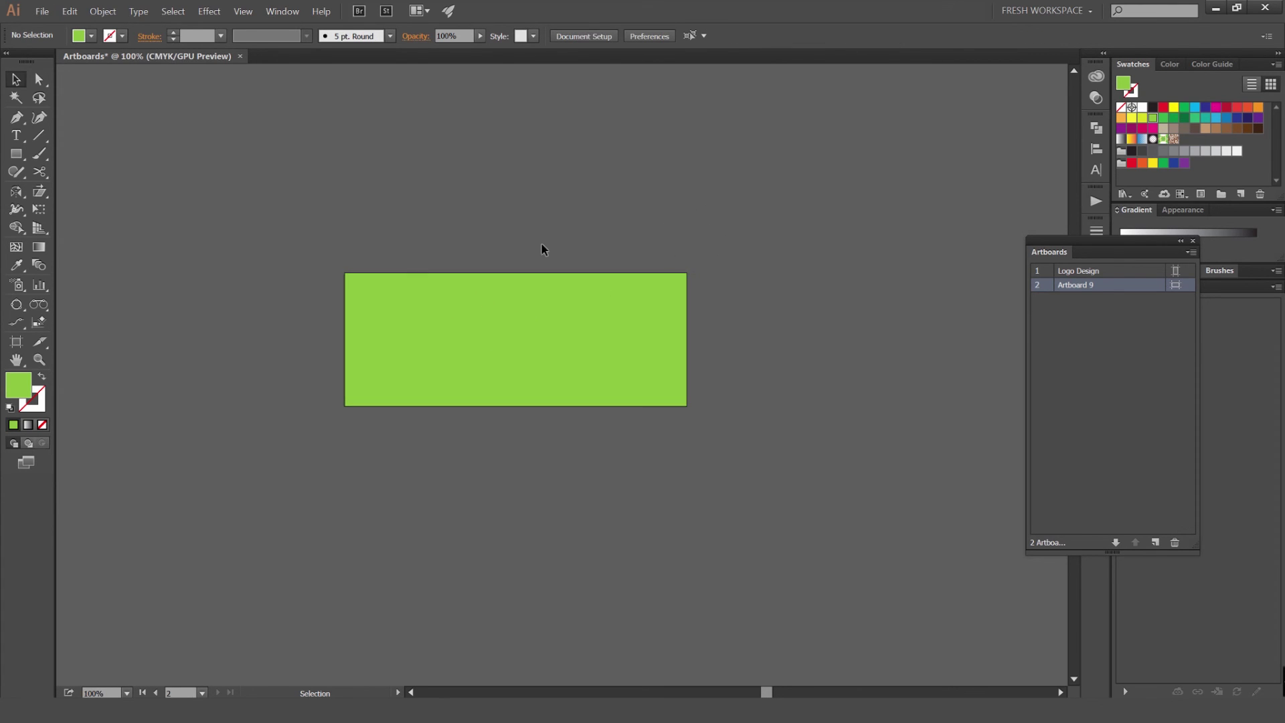
Try scaling the green rectangle down to about 468 by 183 pt, and undo the scaling
{"action": "left_click", "coordinate": [458, 301]}
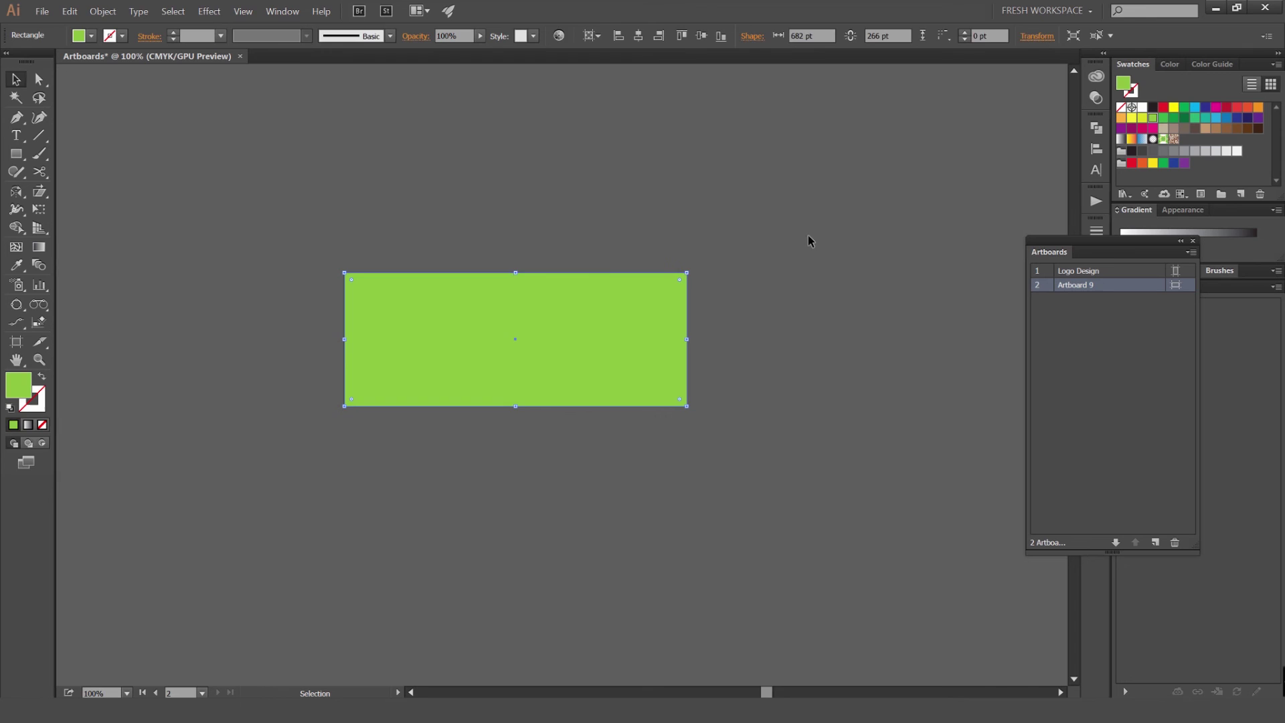
{"action": "scroll", "coordinate": [669, 278], "scroll_direction": "up", "scroll_amount": 1}
{"action": "left_click_drag", "start_coordinate": [700, 268], "coordinate": [648, 298]}
{"action": "scroll", "coordinate": [490, 344], "scroll_direction": "down", "scroll_amount": 2}
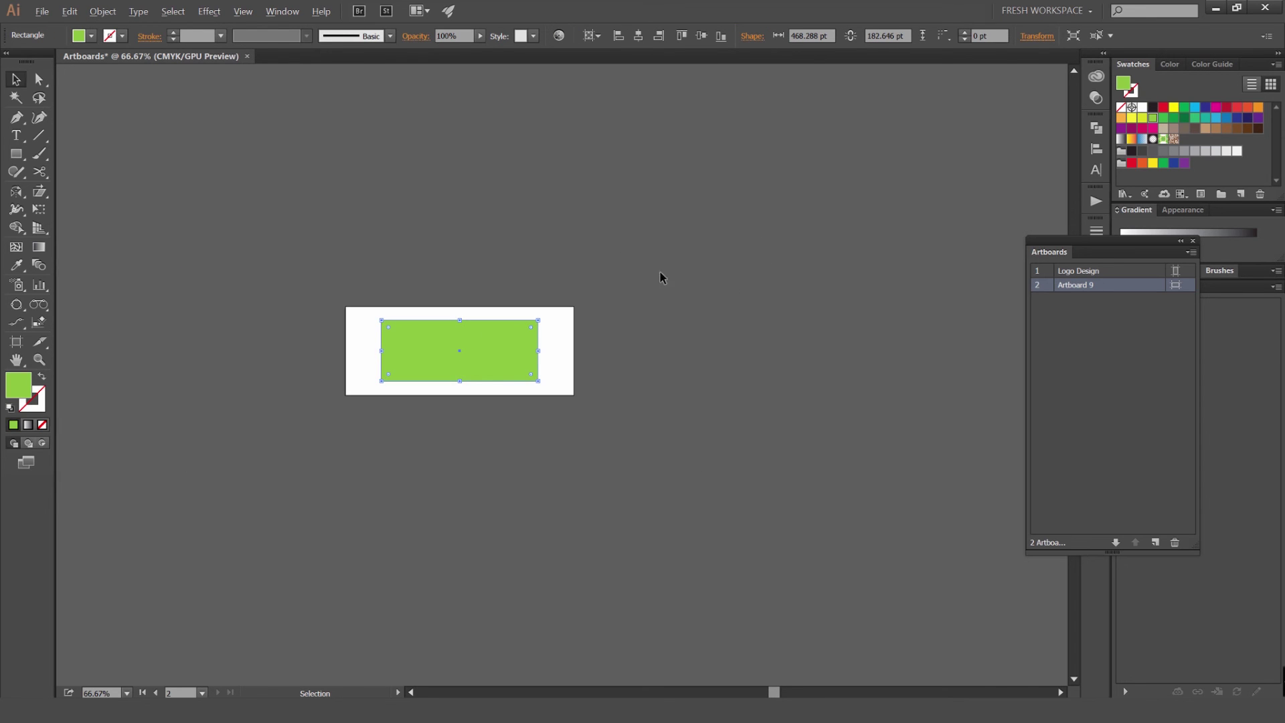
{"action": "scroll", "coordinate": [581, 300], "scroll_direction": "down", "scroll_amount": 2}
{"action": "left_click", "coordinate": [581, 305]}
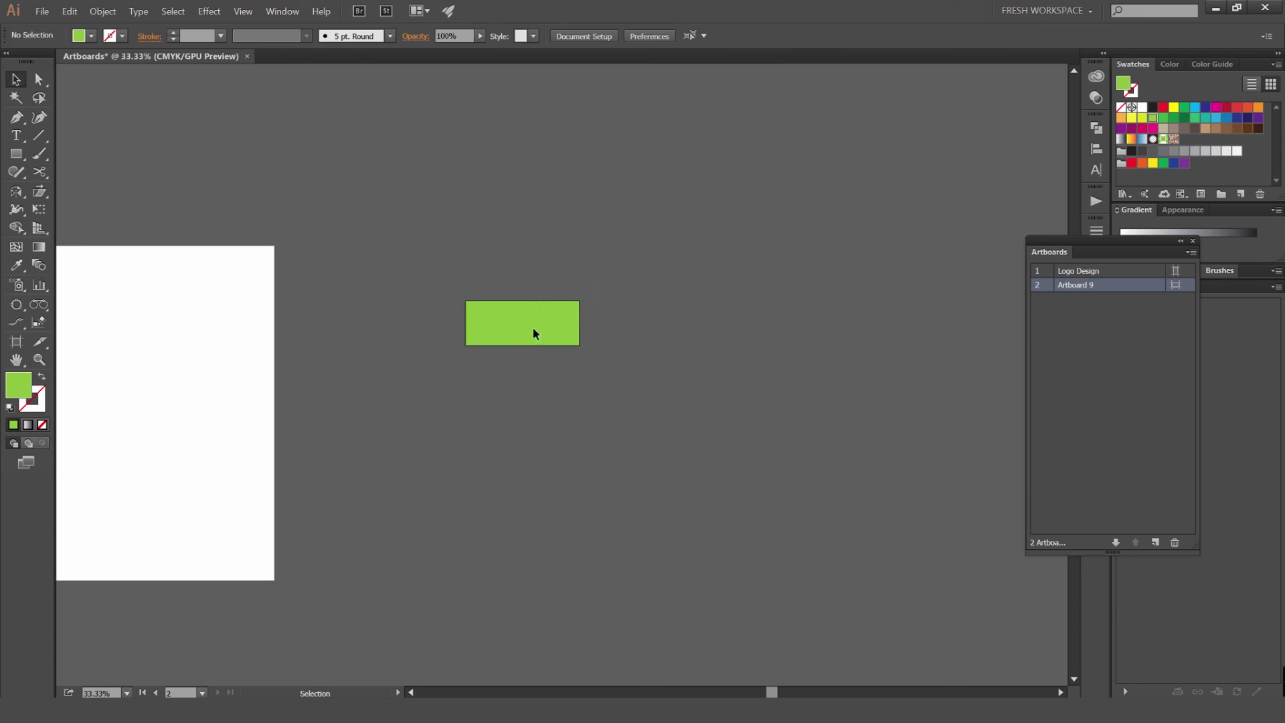
Delete the green rectangle and the small artboard beneath it, keeping only the Logo Design artboard
{"action": "left_click", "coordinate": [532, 326]}
{"action": "key", "text": "Delete"}
{"action": "left_click", "coordinate": [1174, 542]}
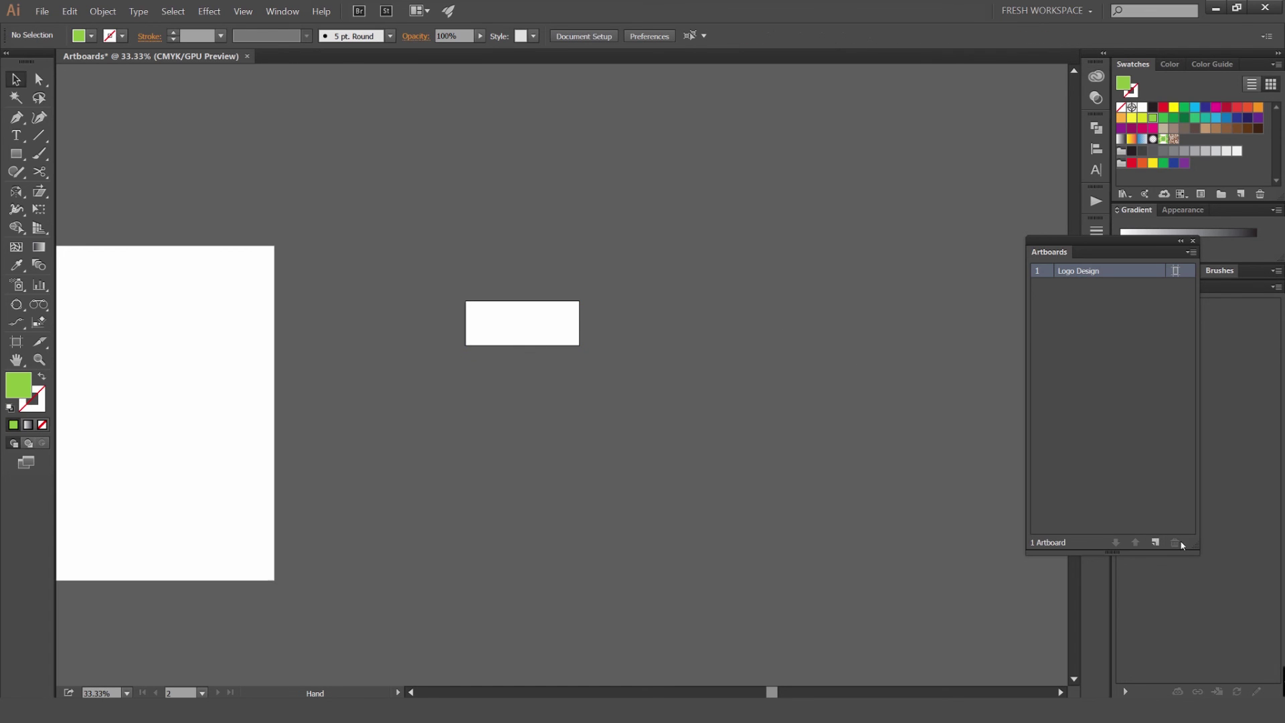
{"action": "left_click_drag", "start_coordinate": [496, 446], "coordinate": [731, 424]}
{"action": "scroll", "coordinate": [720, 412], "scroll_direction": "down", "scroll_amount": 1}
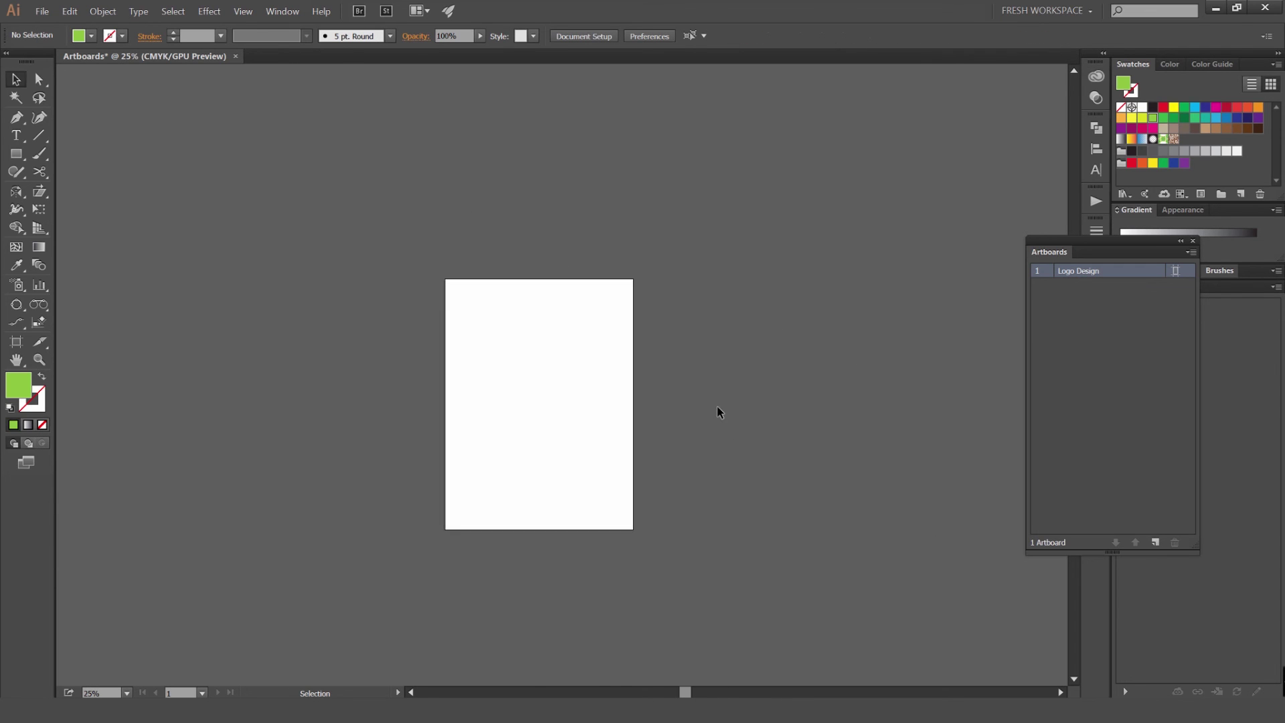